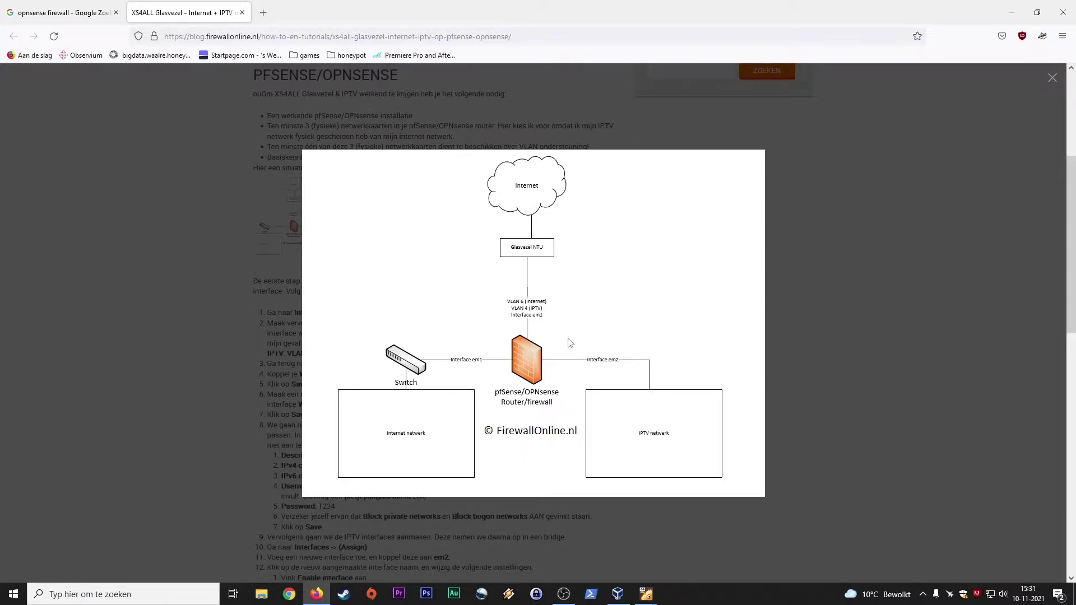
# Step: Bring the OPNsense VM forward and open the WAN (em1) interface settings page
pyautogui.moveTo(646, 594)
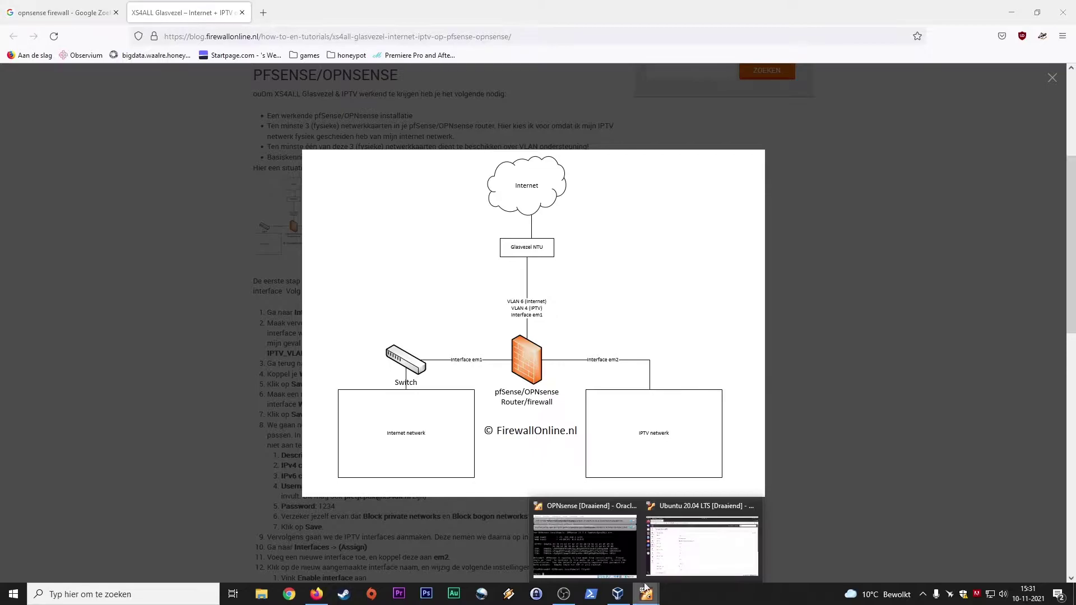
pyautogui.click(673, 558)
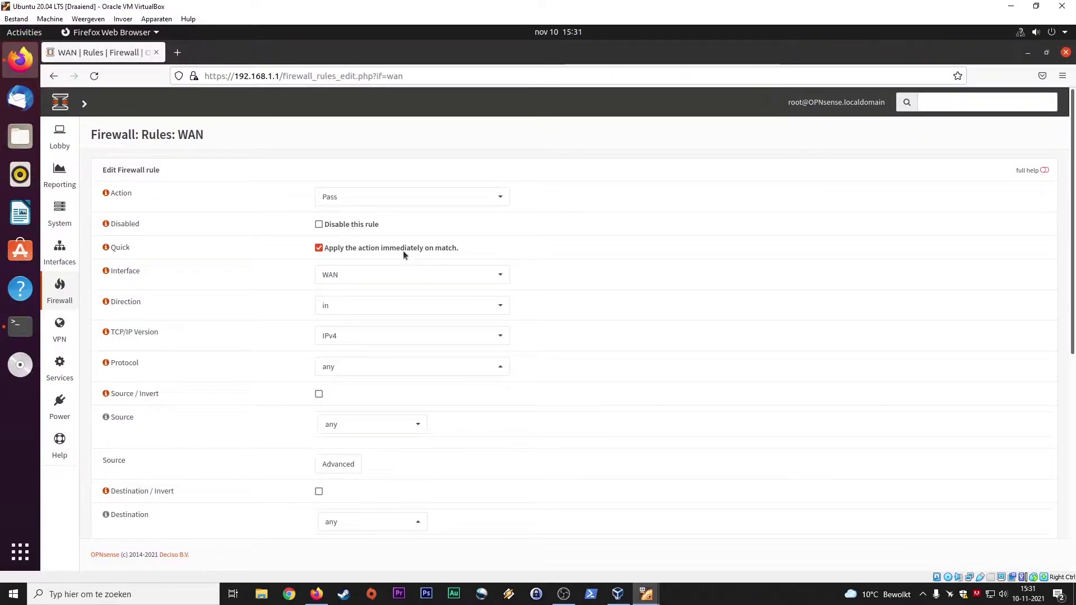
pyautogui.moveTo(64, 252)
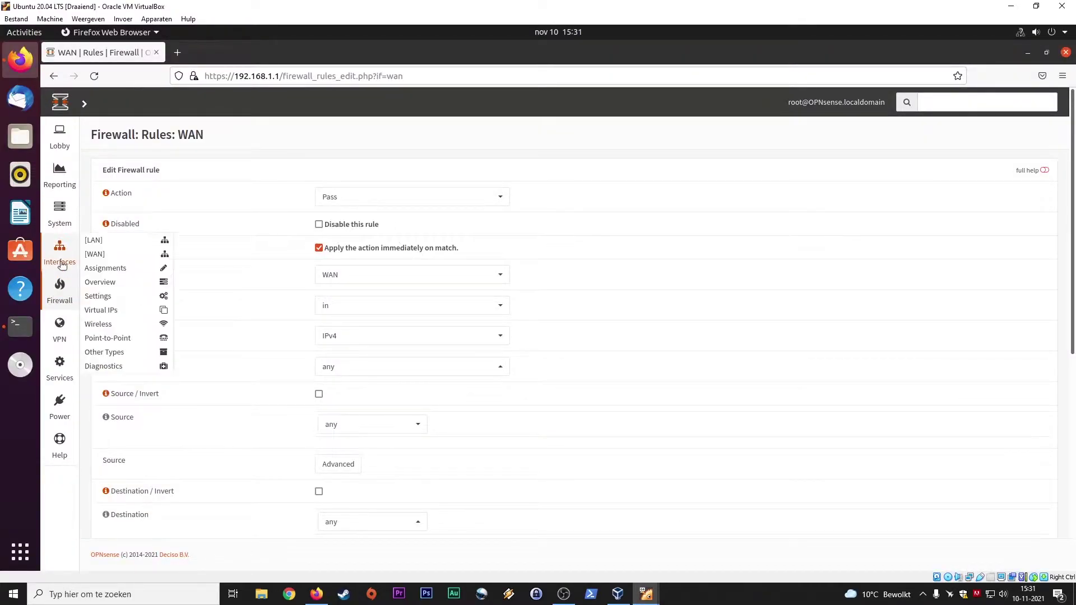
pyautogui.click(95, 255)
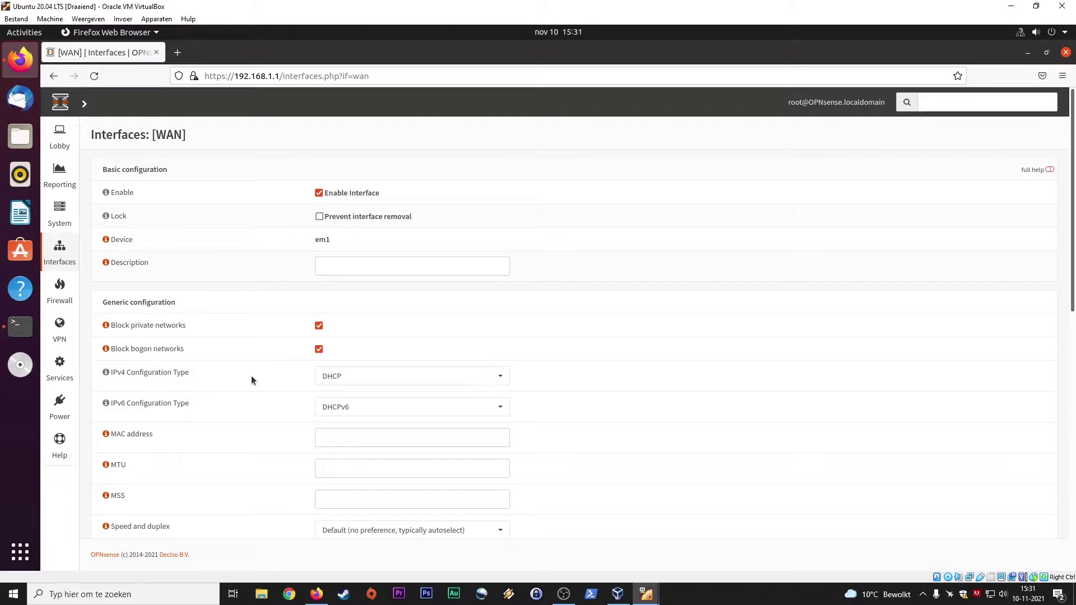
# Step: On the LAN (em0) page, enable Block private networks and Block bogon networks, then inspect IPv4 types
pyautogui.moveTo(74, 256)
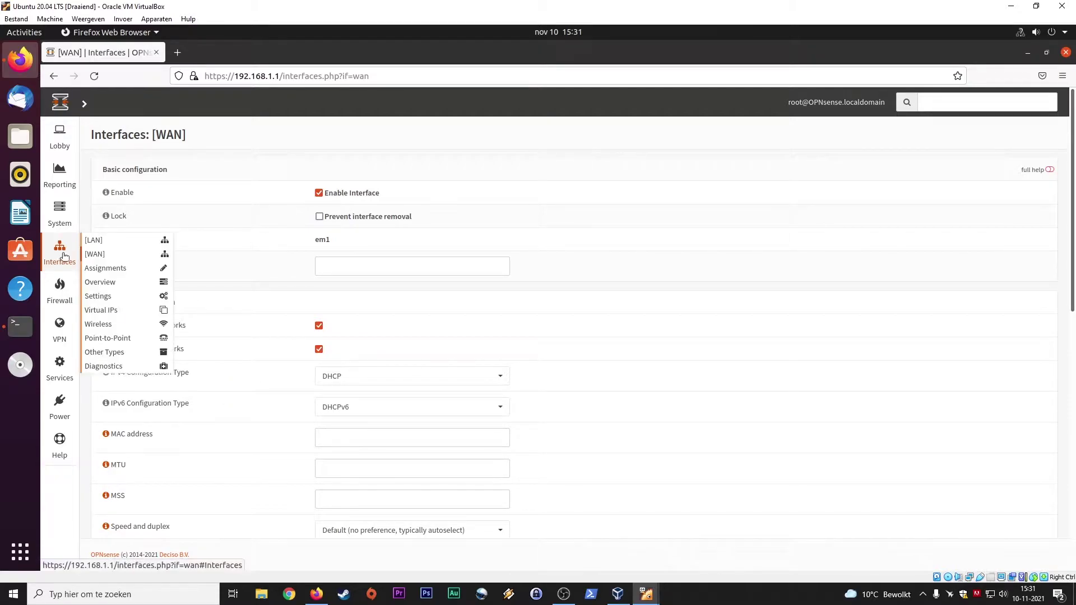
pyautogui.click(100, 242)
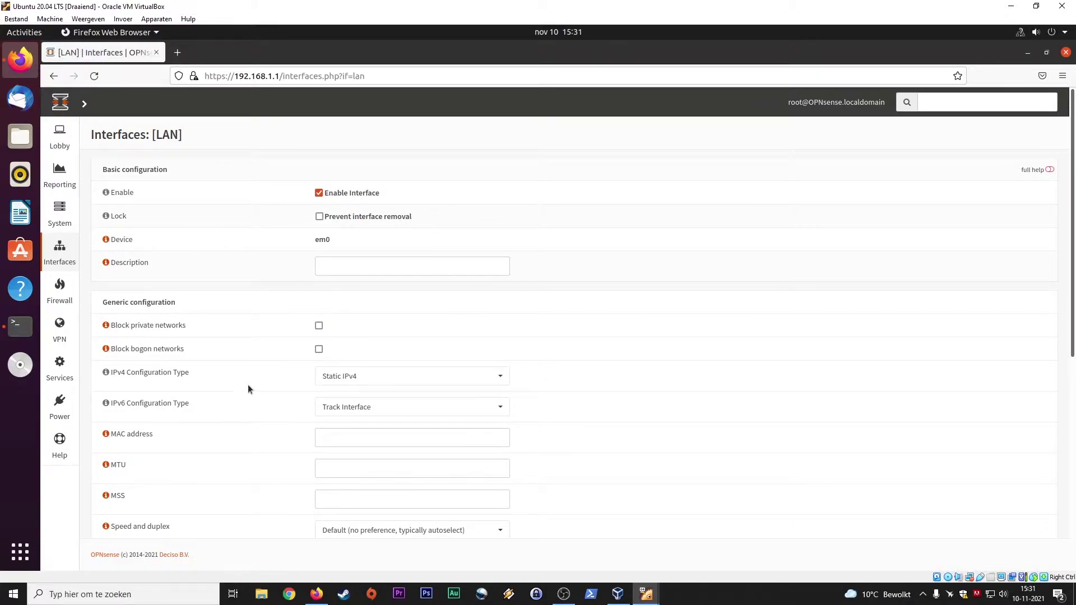
pyautogui.click(319, 325)
pyautogui.click(319, 350)
pyautogui.click(368, 380)
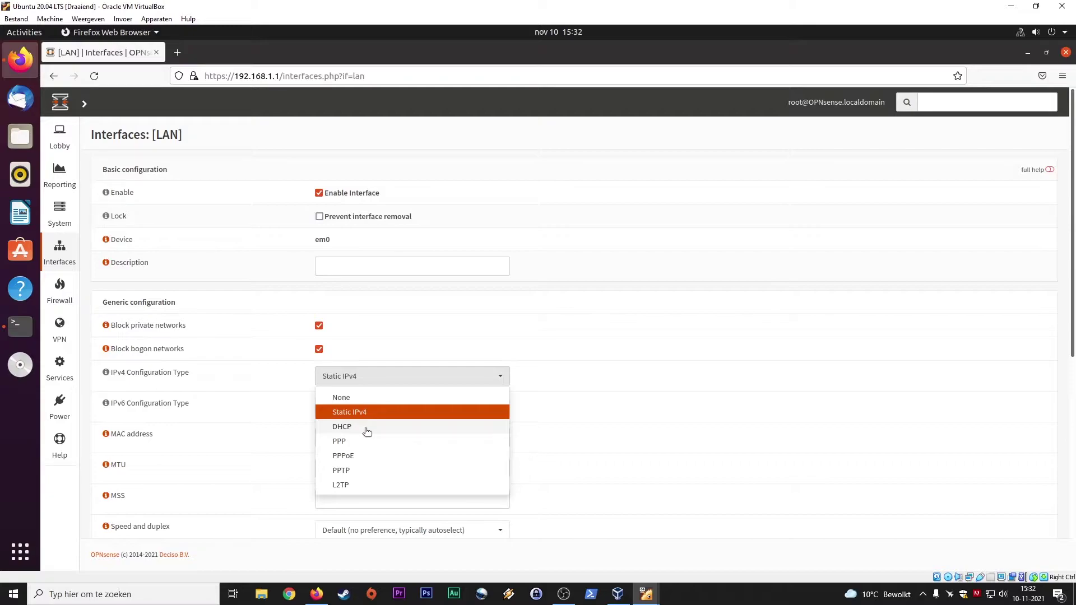
# Step: Keep LAN IPv4 as Static IPv4, review Floating rules, then open the WAN firewall rules
pyautogui.click(60, 288)
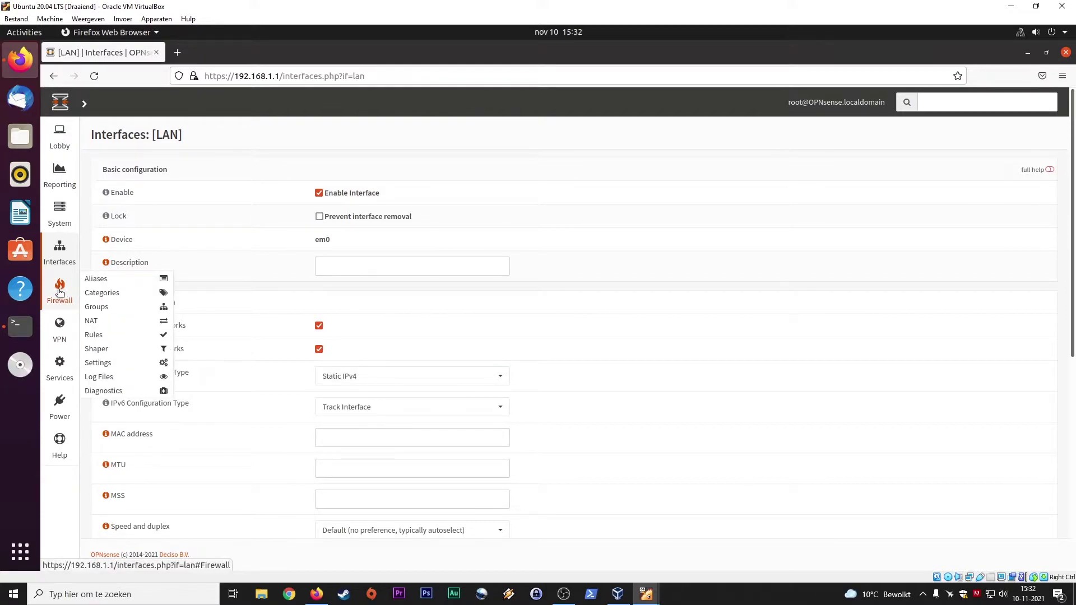
pyautogui.moveTo(96, 335)
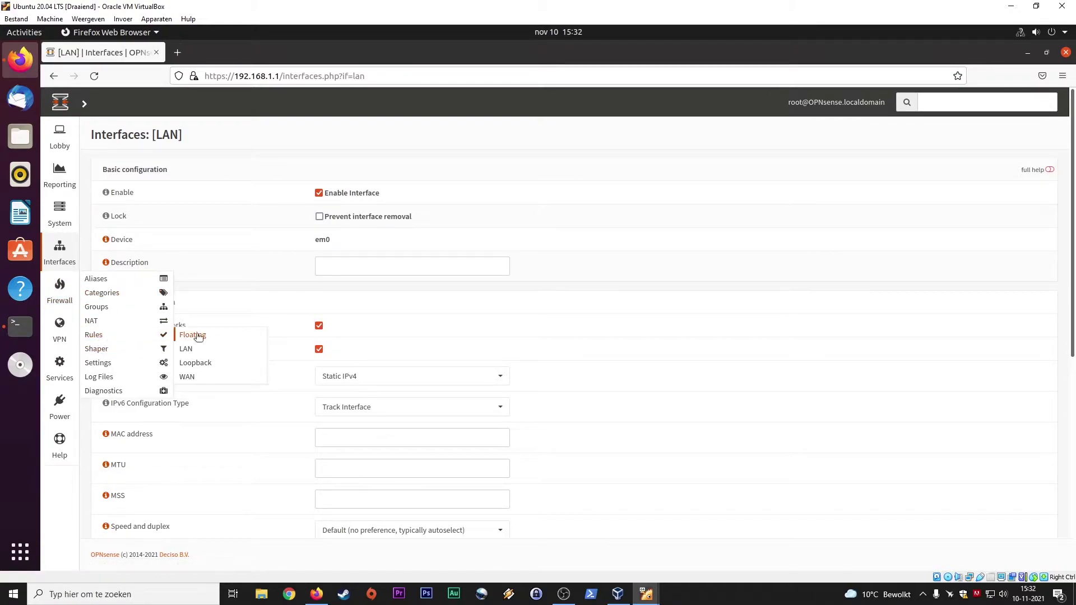
pyautogui.click(205, 335)
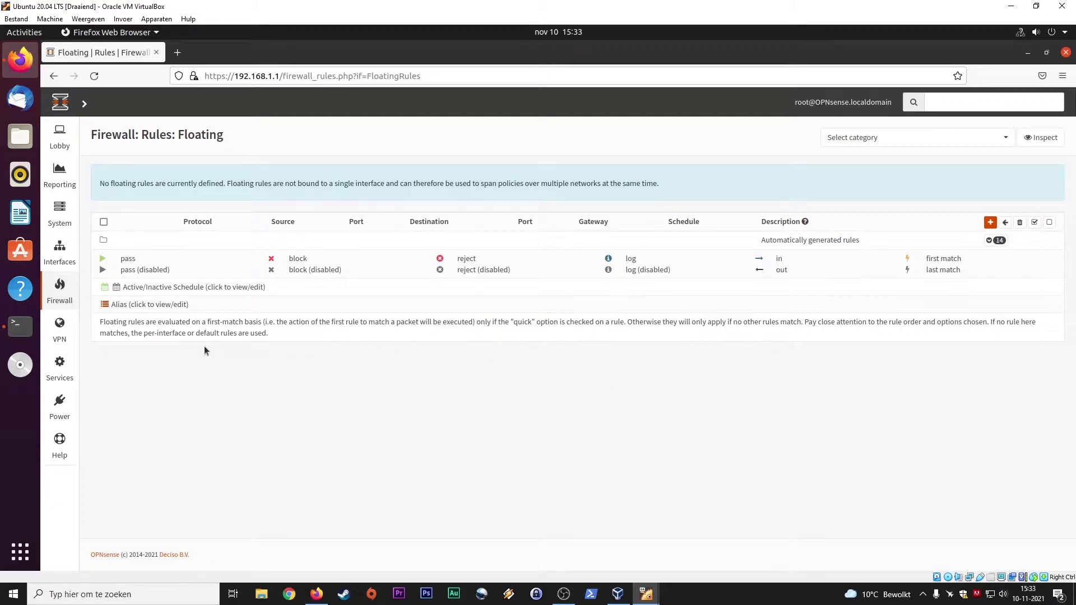
pyautogui.moveTo(67, 303)
pyautogui.moveTo(106, 325)
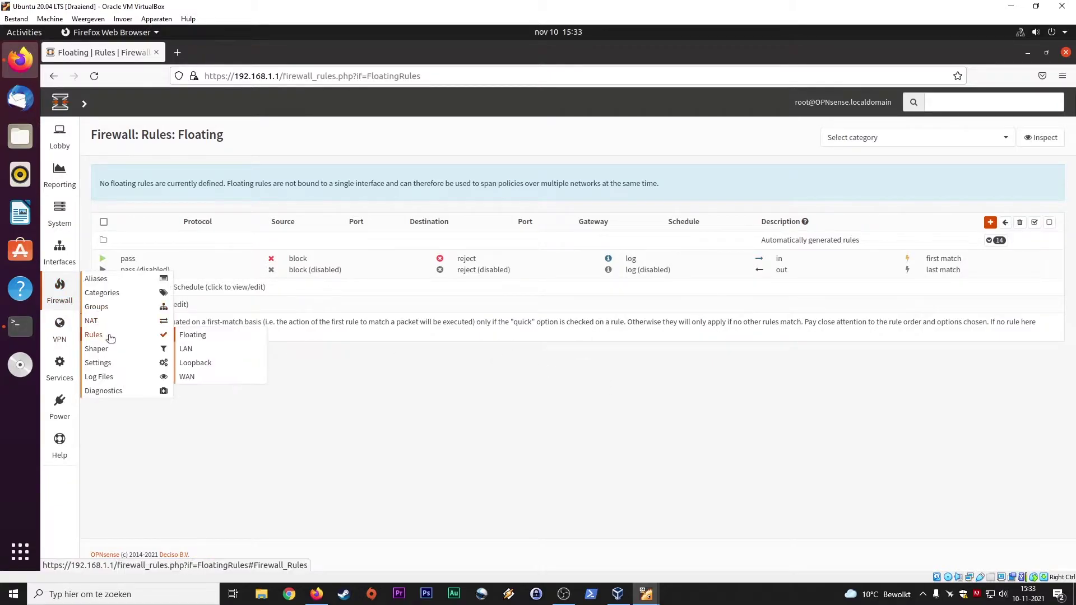
pyautogui.click(192, 379)
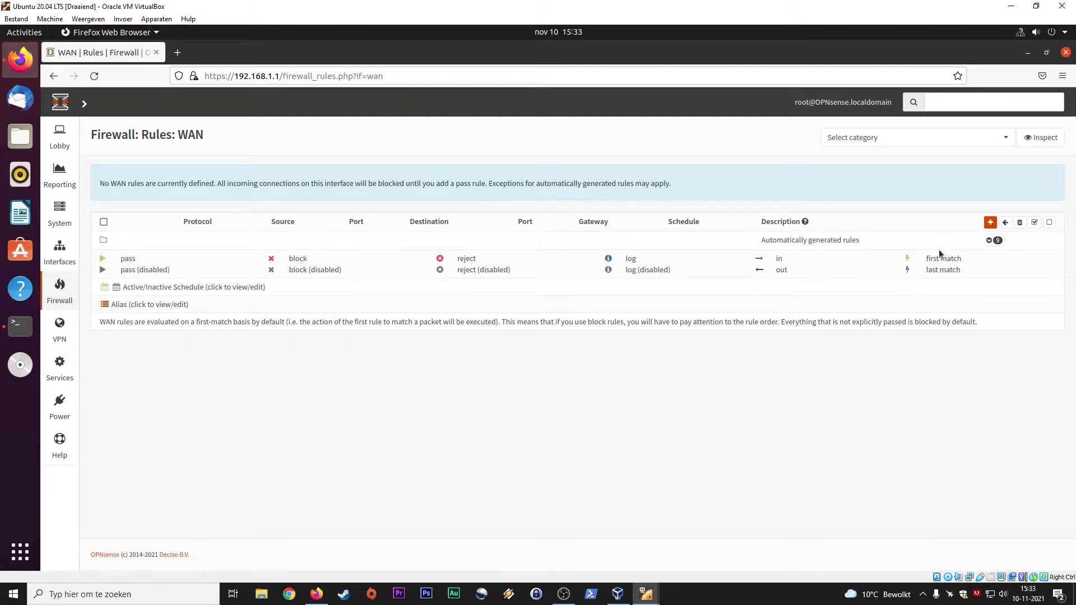
# Step: Add a new WAN rule with action Pass, direction in and protocol TCP
pyautogui.click(987, 223)
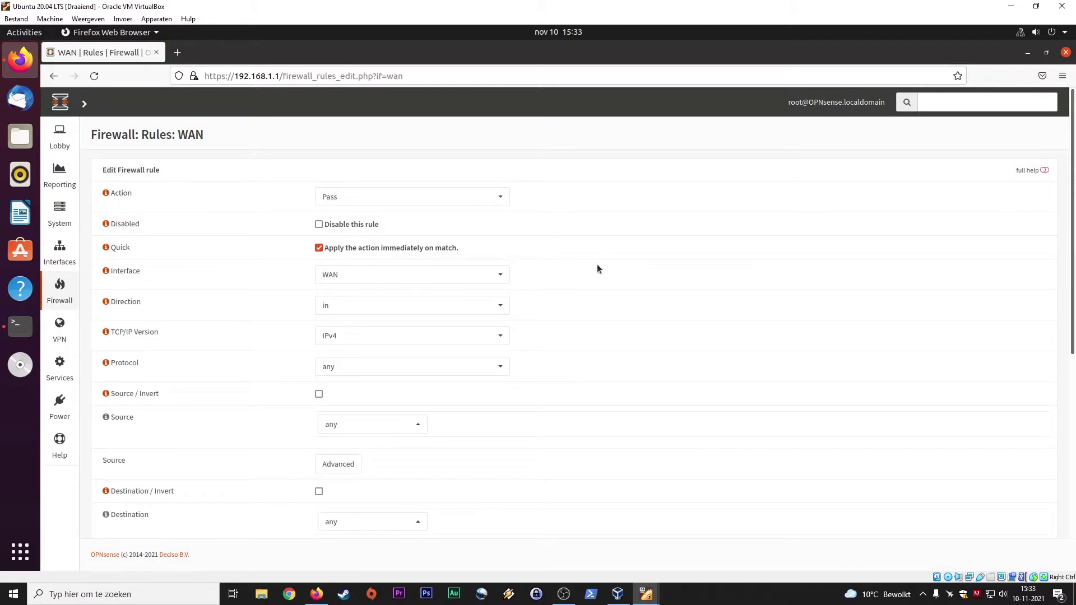
pyautogui.click(456, 200)
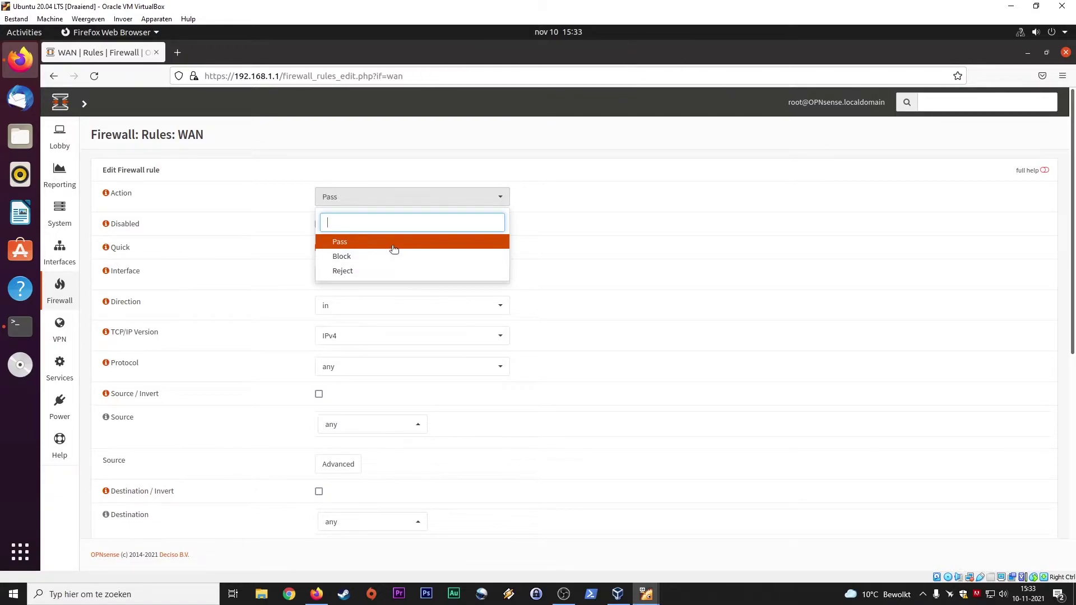
pyautogui.click(572, 213)
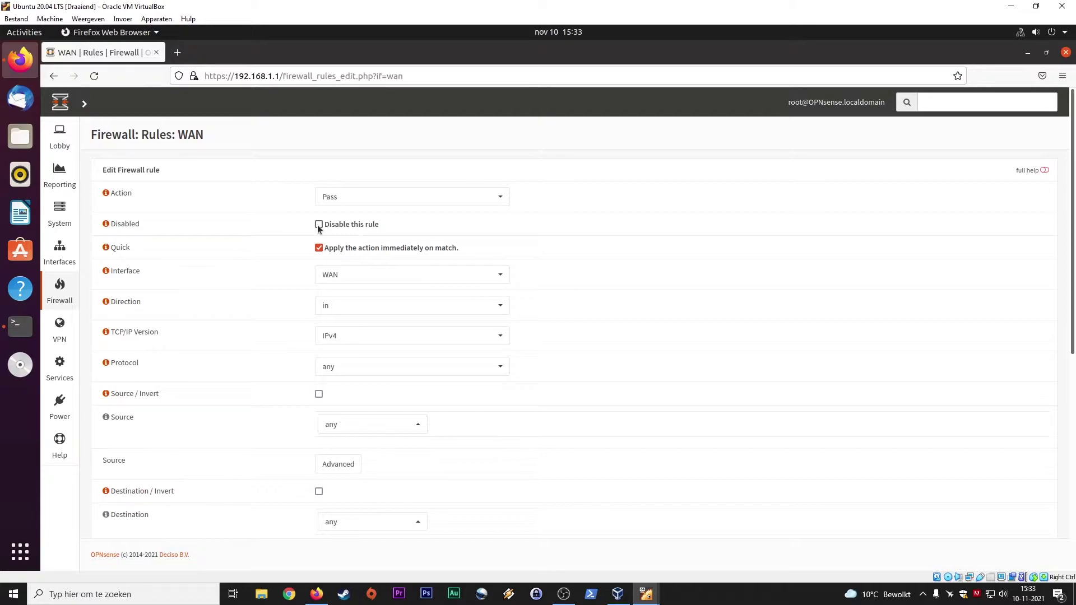
pyautogui.click(356, 308)
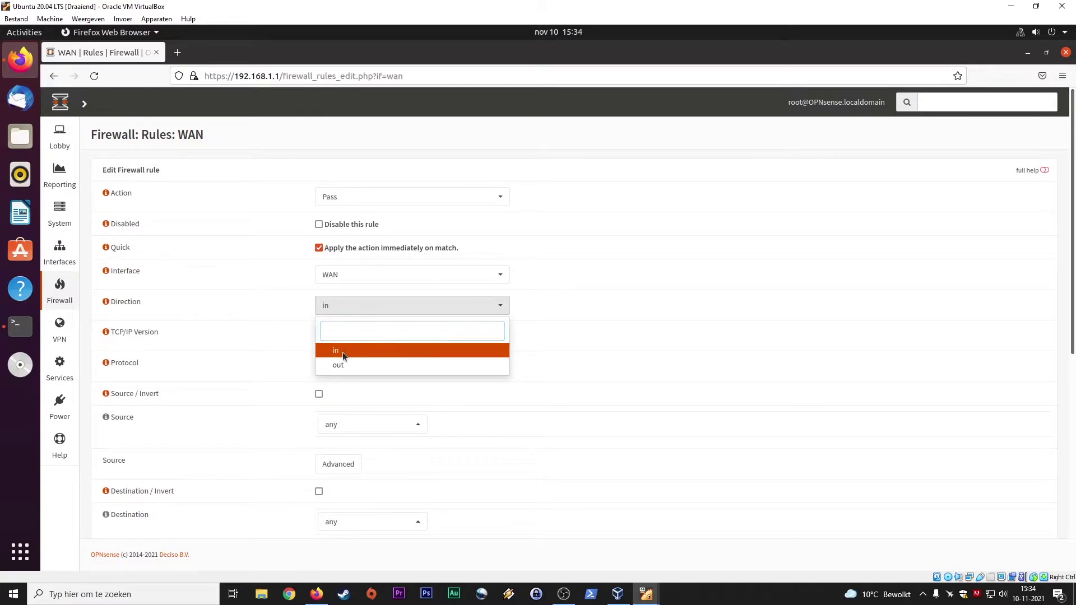
pyautogui.click(343, 351)
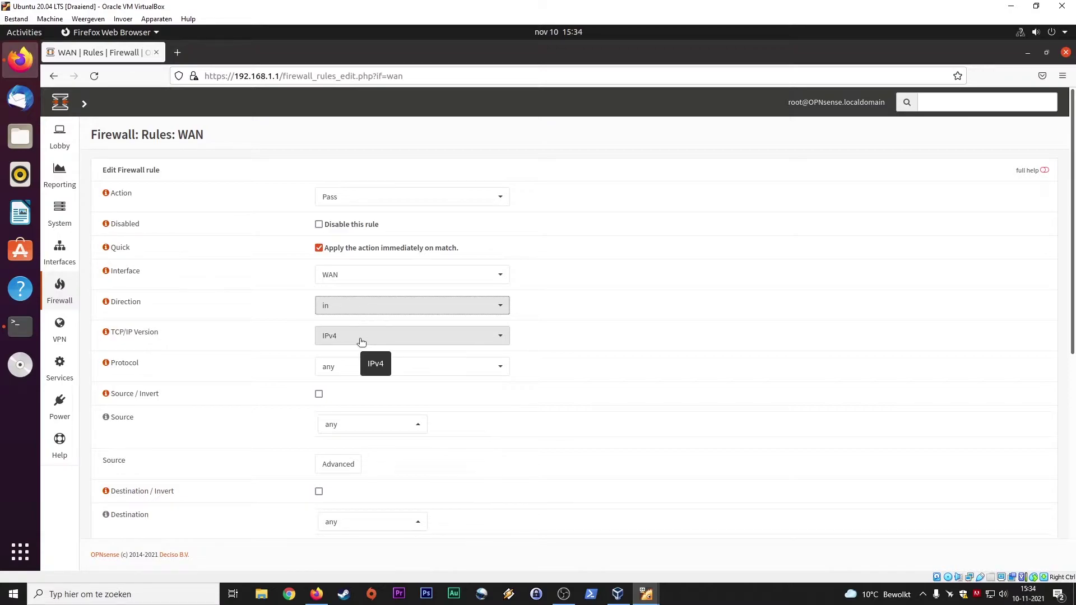
pyautogui.click(362, 367)
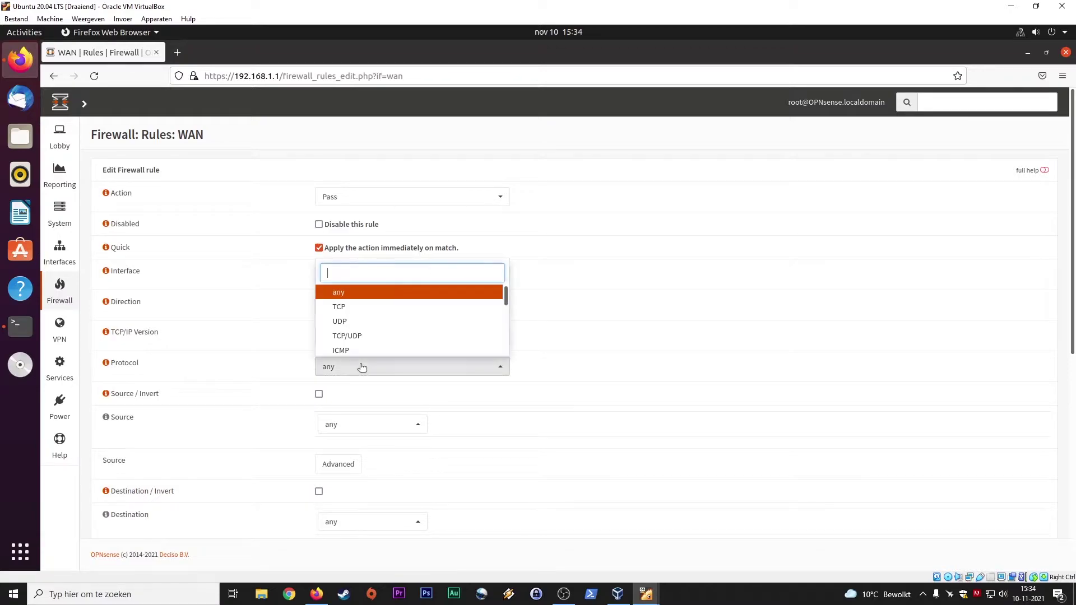
pyautogui.click(365, 312)
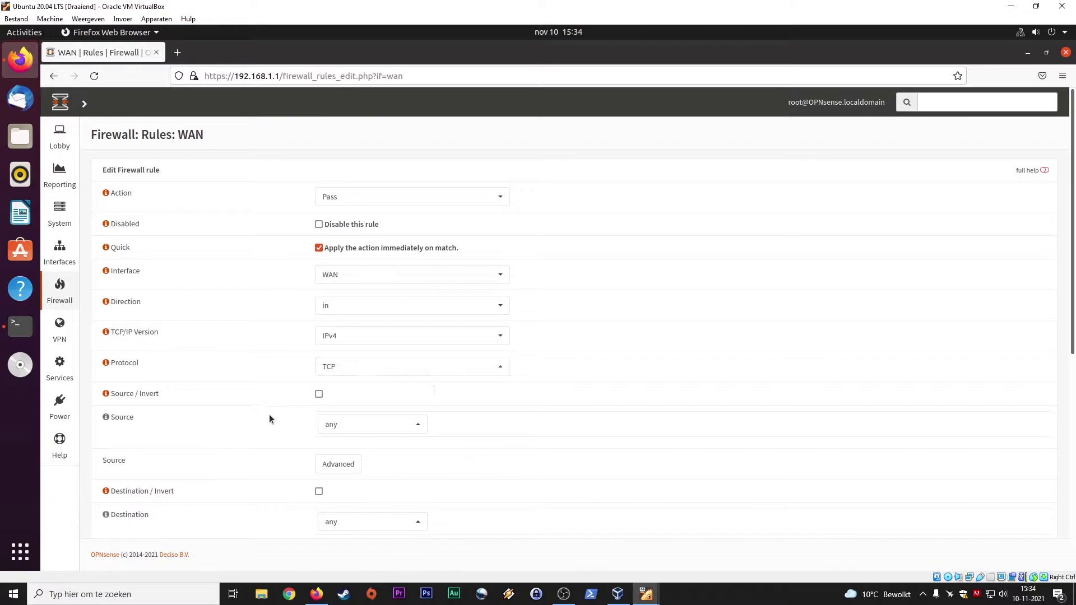
# Step: Keep the rule's source as any, view the invert help, and reveal the Source Advanced port fields
pyautogui.click(343, 424)
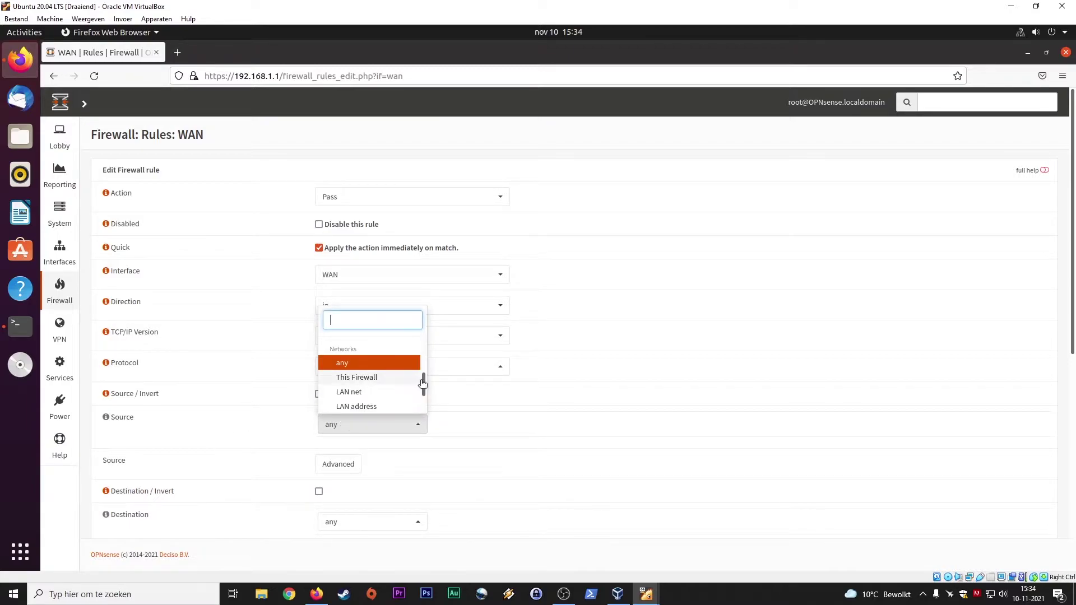
pyautogui.scroll(-1, 424, 388)
pyautogui.scroll(-1, 424, 388)
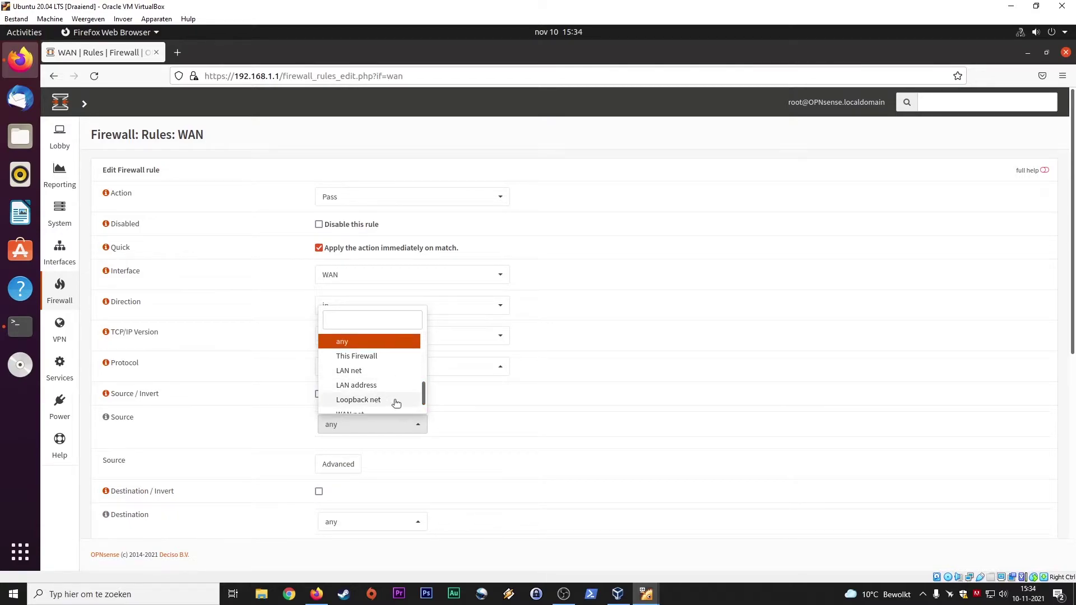
pyautogui.scroll(-1, 424, 401)
pyautogui.scroll(-1, 424, 400)
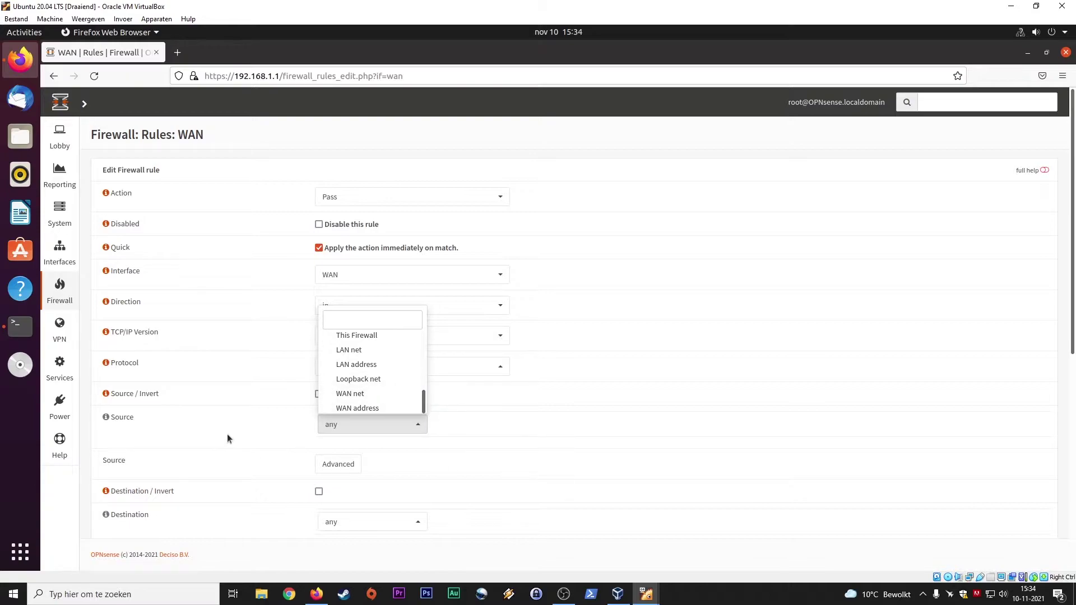
pyautogui.click(198, 416)
pyautogui.click(107, 394)
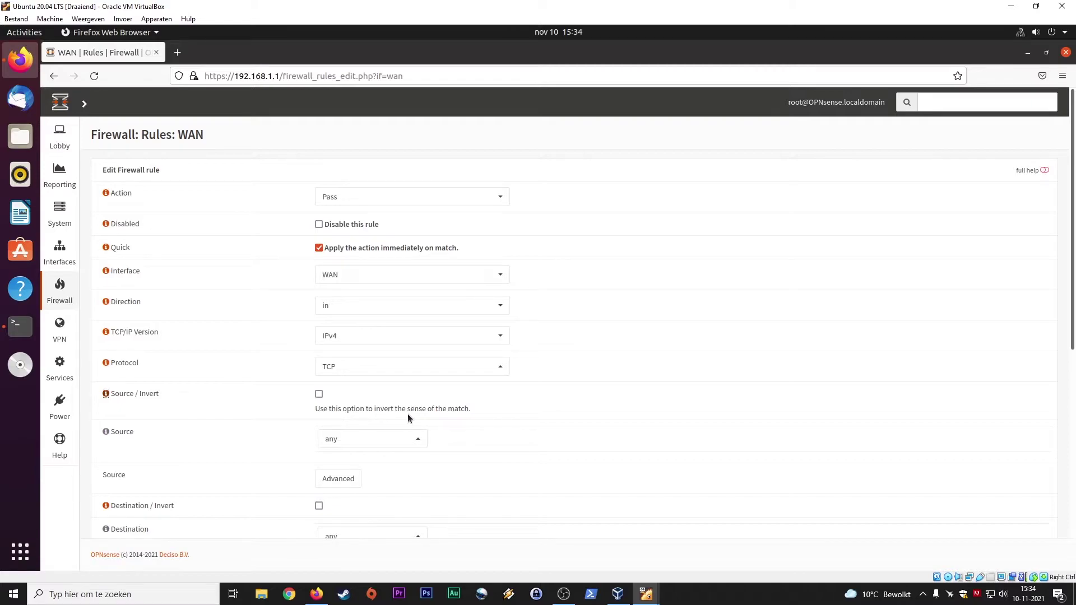
pyautogui.scroll(-3, 517, 421)
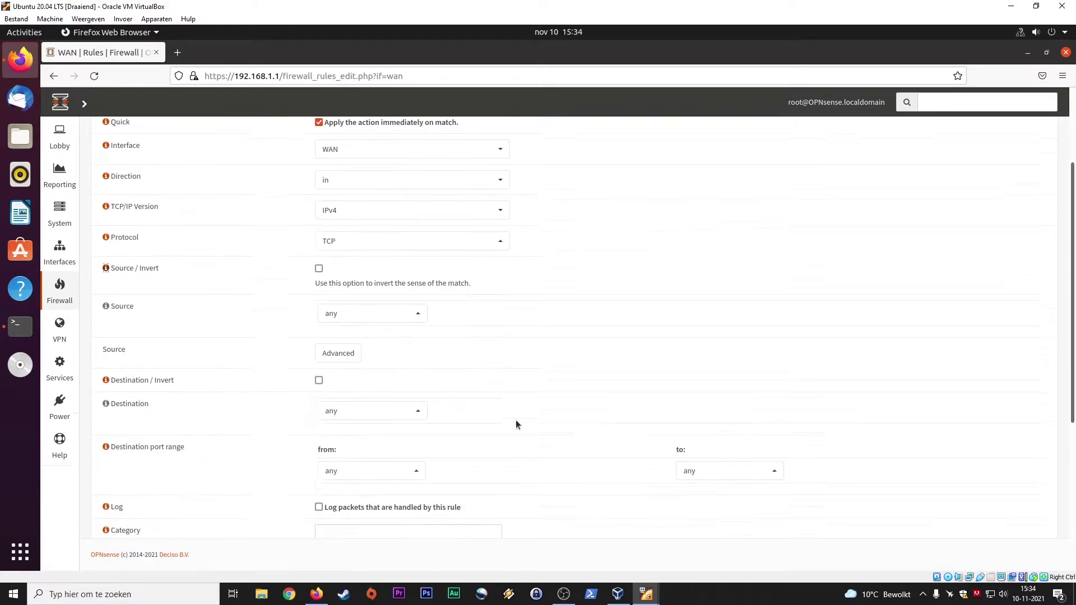
pyautogui.scroll(-2, 516, 419)
pyautogui.click(340, 288)
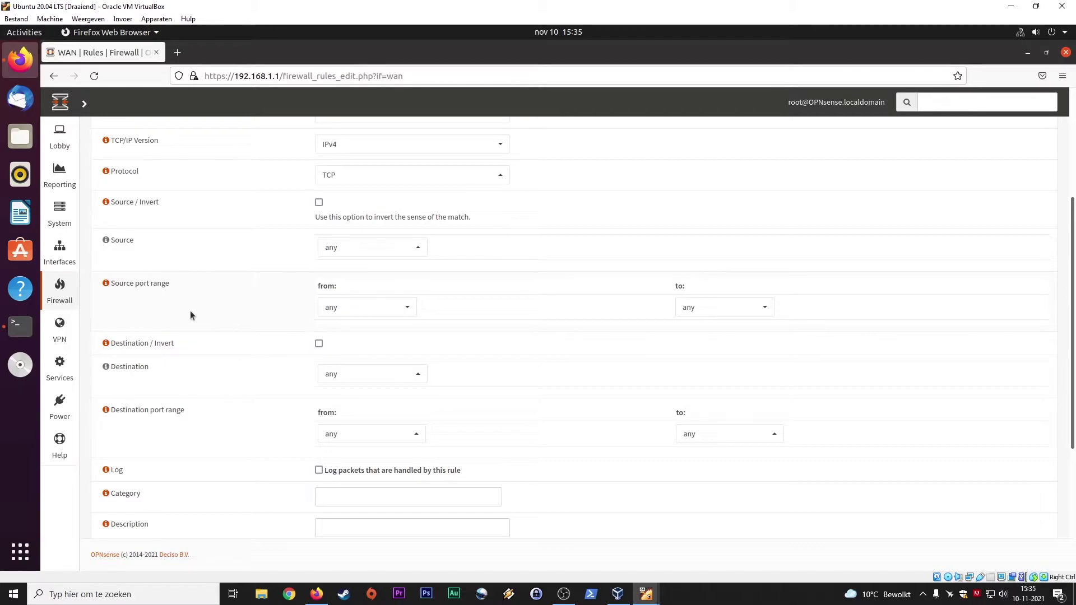
# Step: Set the source port range from HTTP to HTTP, replacing an initial HTTPS choice
pyautogui.click(367, 308)
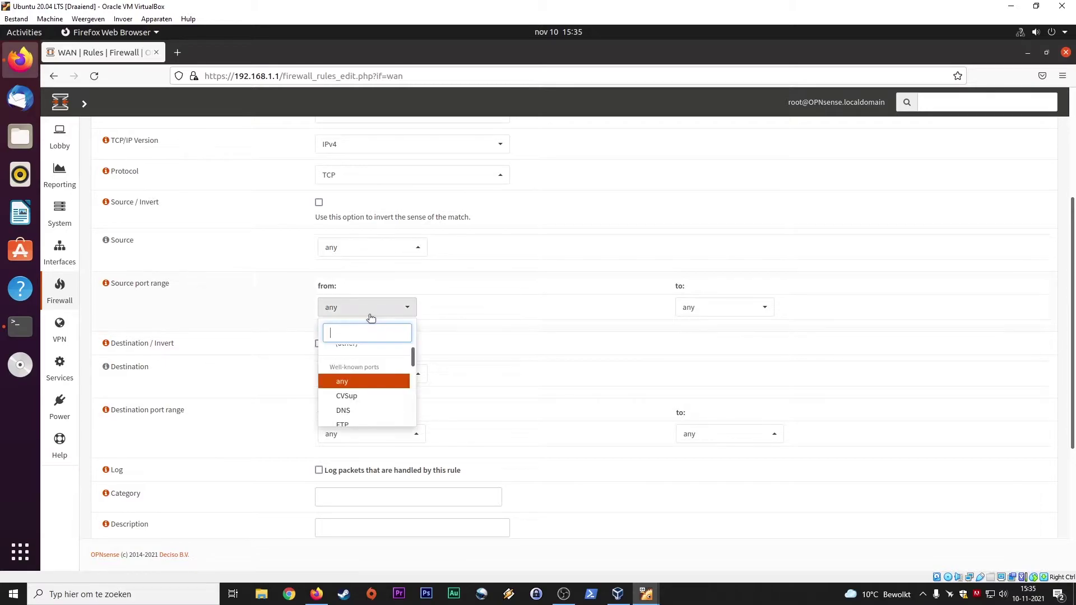
pyautogui.scroll(-2, 375, 393)
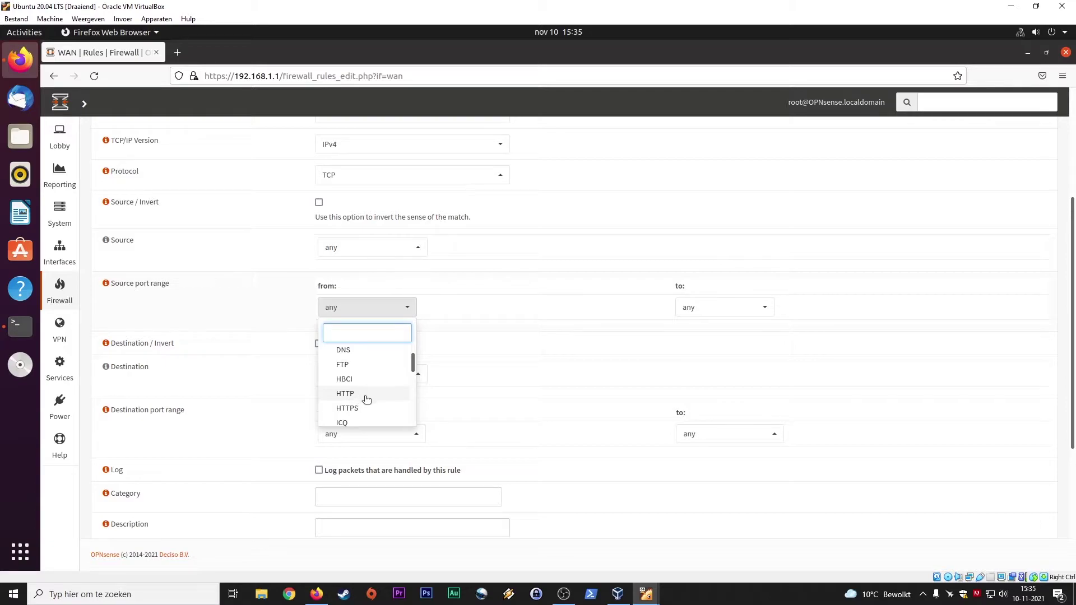
pyautogui.click(347, 409)
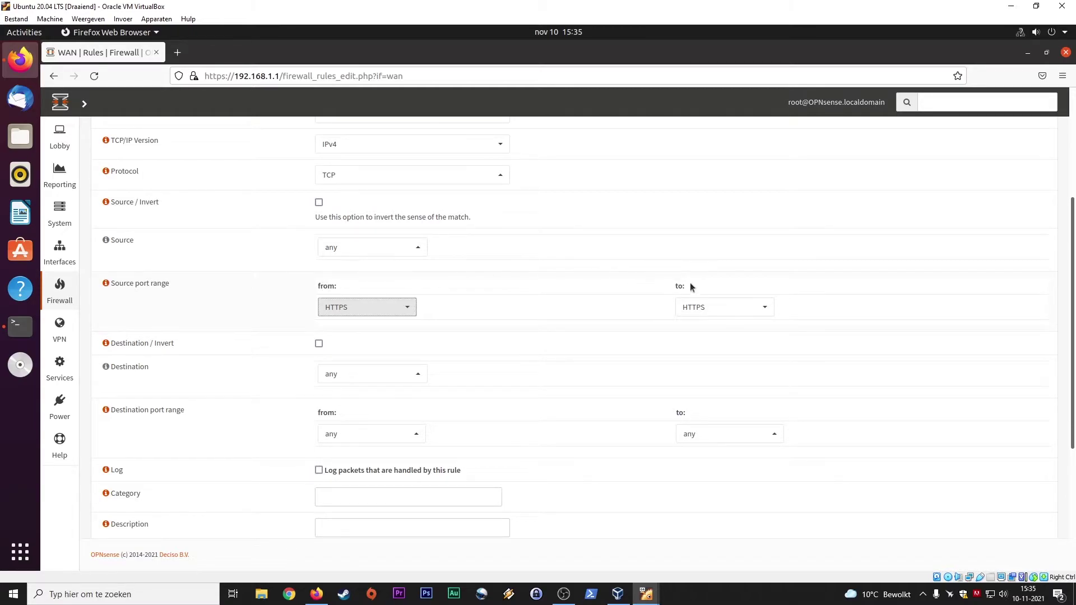
pyautogui.click(350, 312)
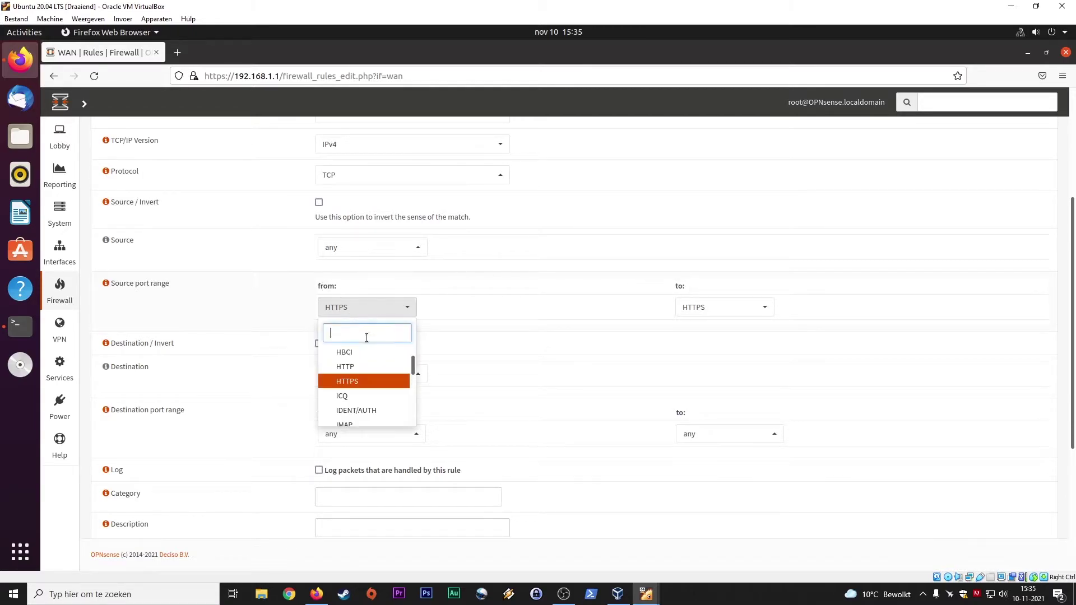
pyautogui.click(370, 365)
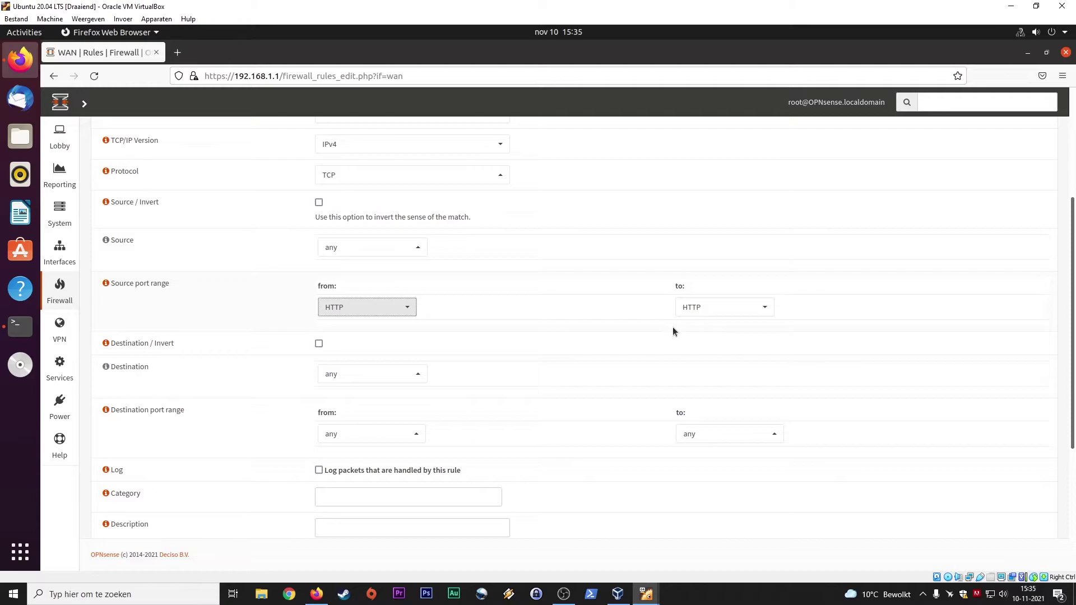
pyautogui.click(697, 309)
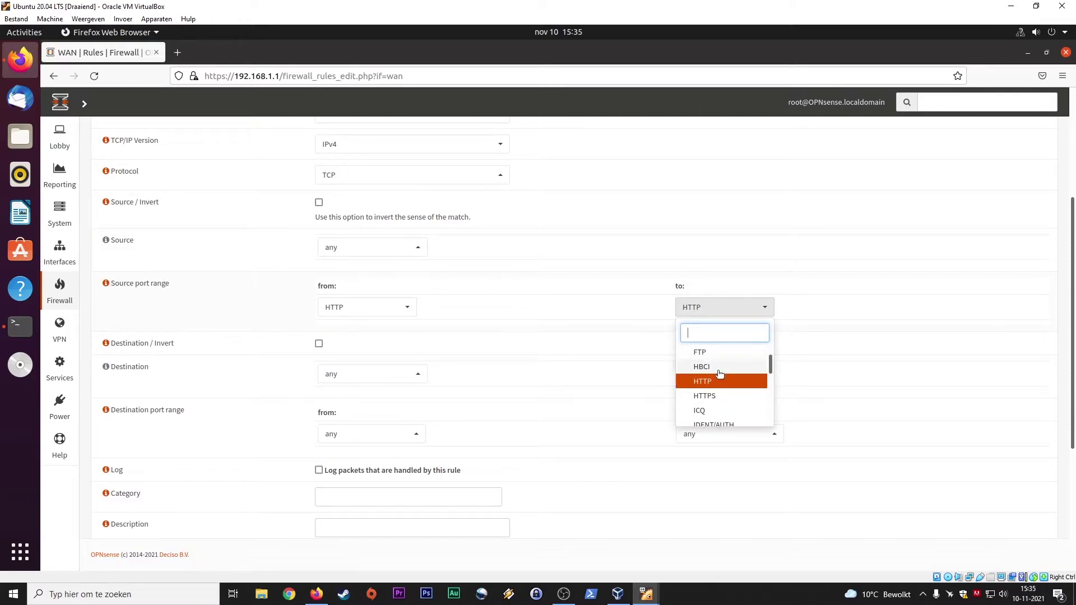
pyautogui.click(533, 308)
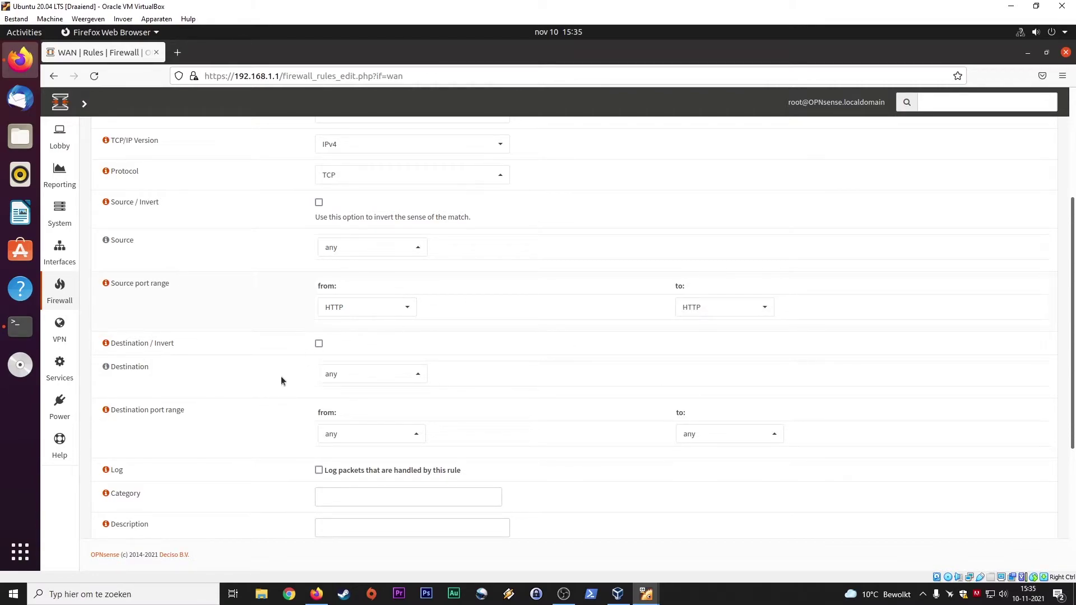
# Step: Point the rule at LAN address on destination port HTTP, found by typing 'htt', and enable logging
pyautogui.click(351, 376)
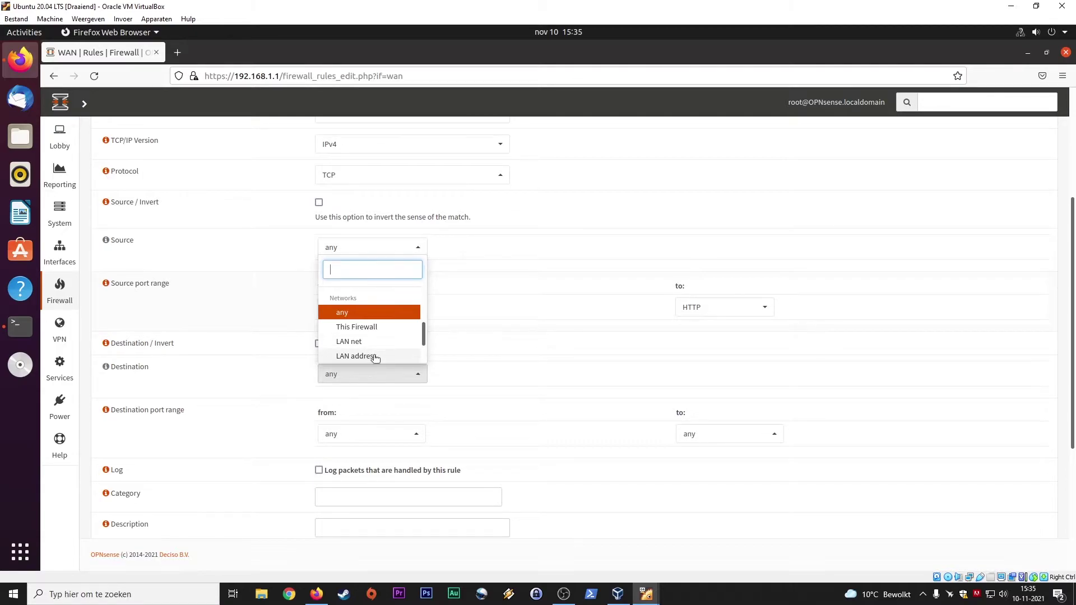
pyautogui.click(373, 357)
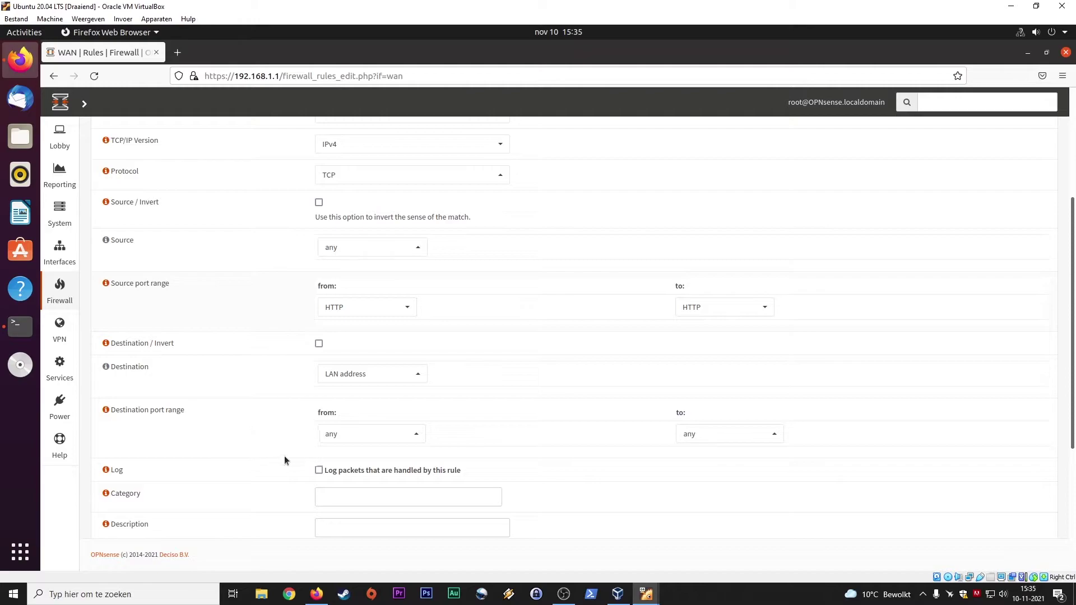
pyautogui.click(362, 436)
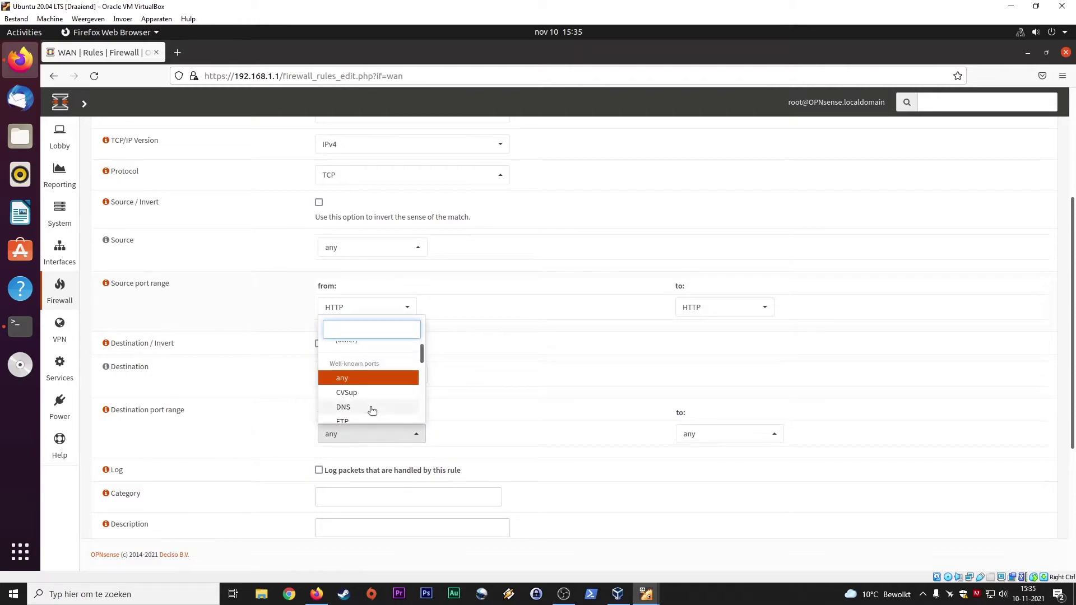
pyautogui.scroll(-5, 371, 409)
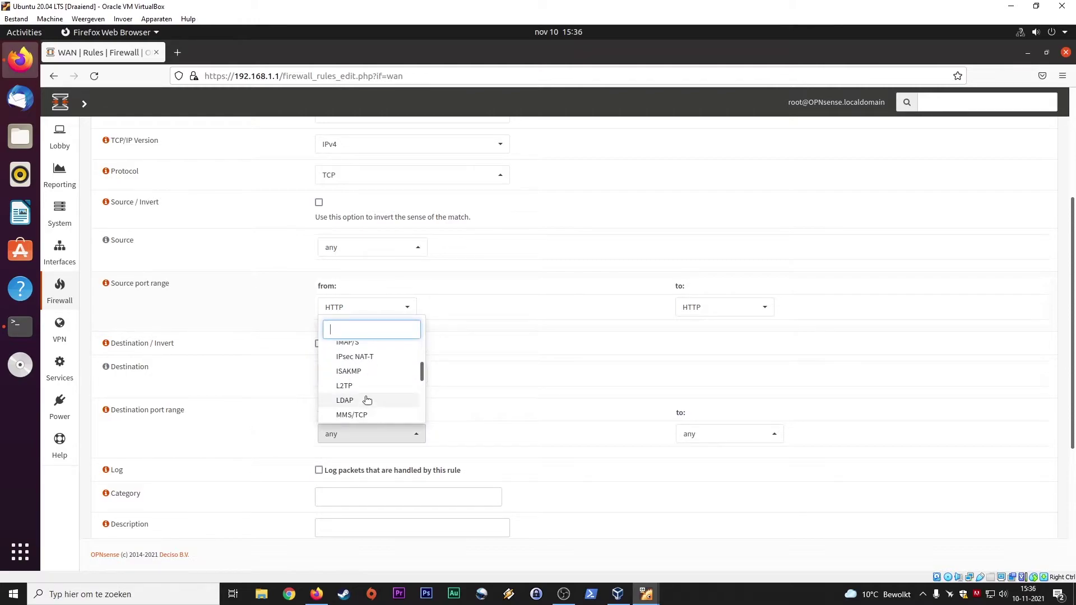
pyautogui.scroll(3, 367, 398)
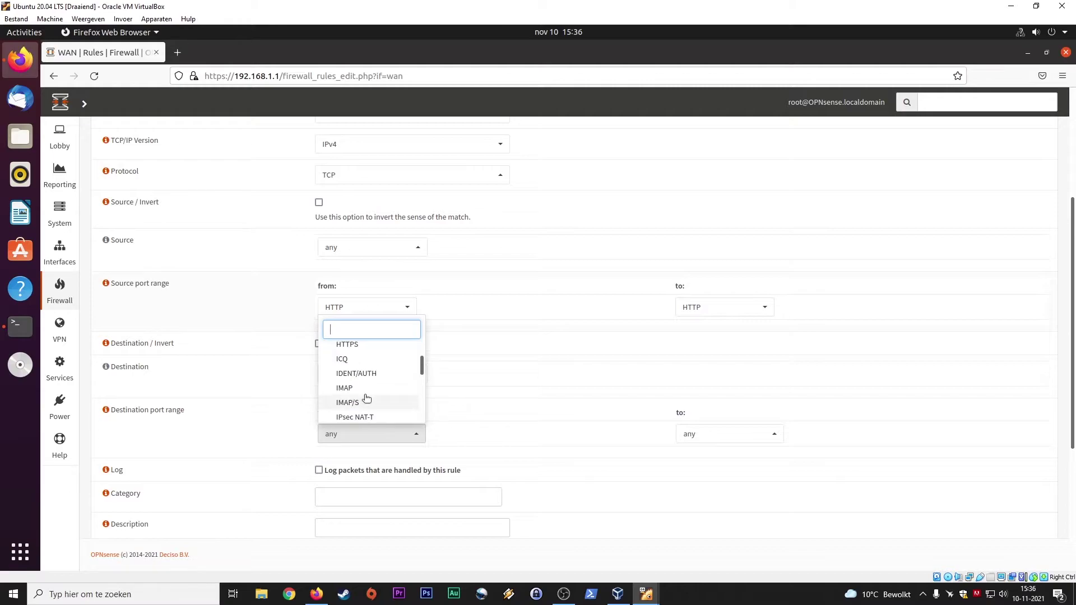
pyautogui.write('htt')
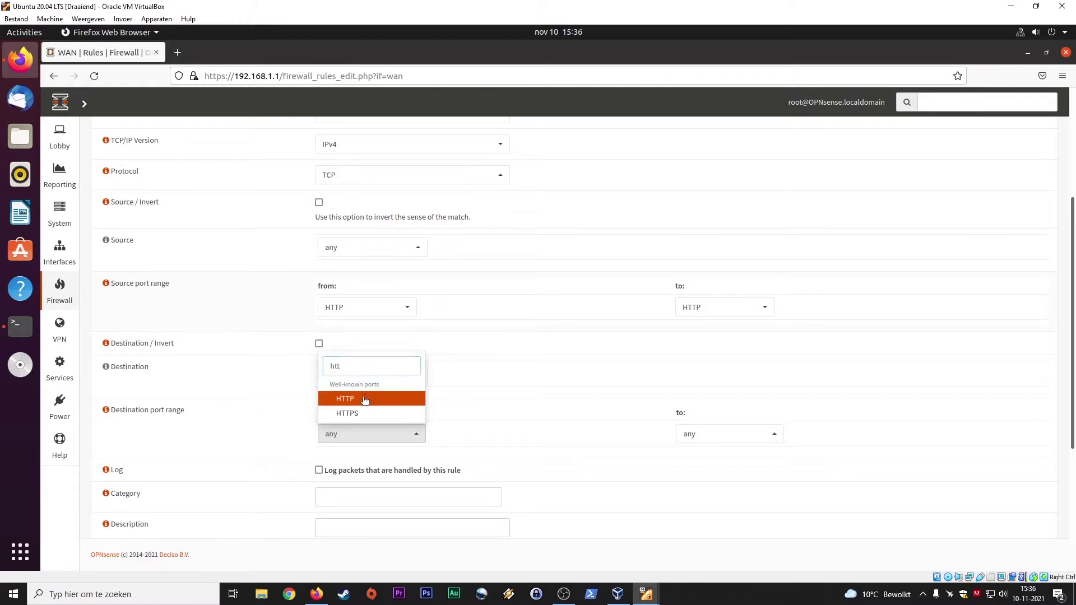
pyautogui.click(367, 398)
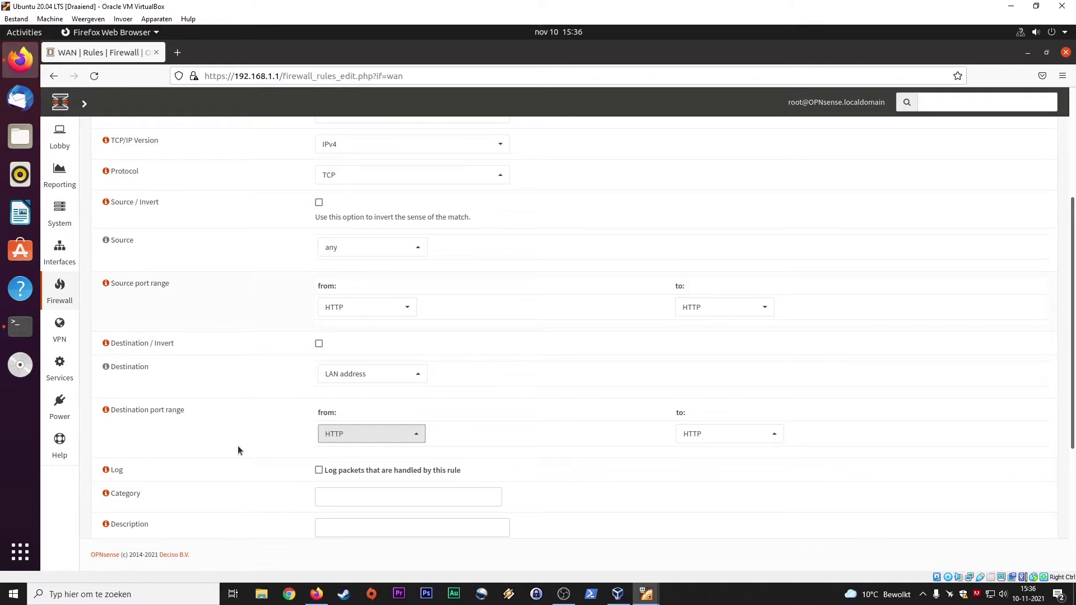
pyautogui.click(318, 472)
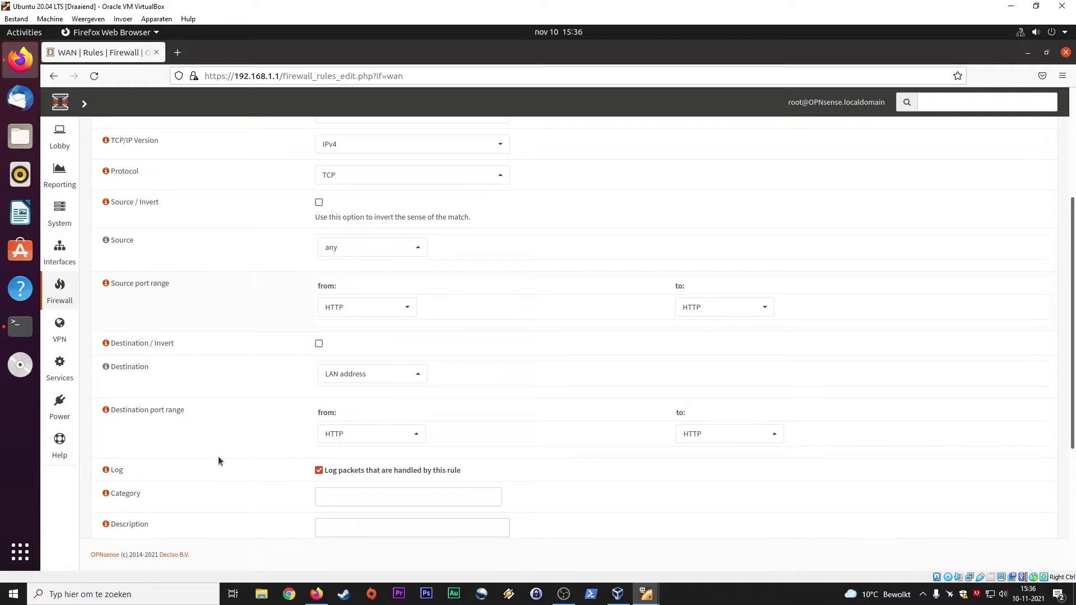
# Step: Give the rule the category 'webserver'
pyautogui.scroll(-4, 235, 435)
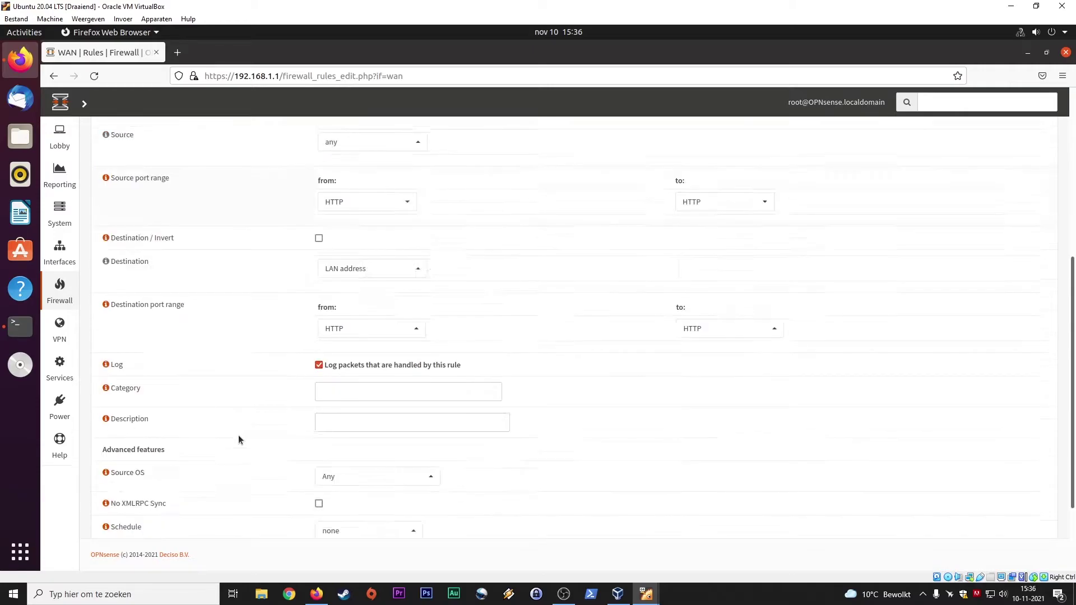
pyautogui.click(348, 306)
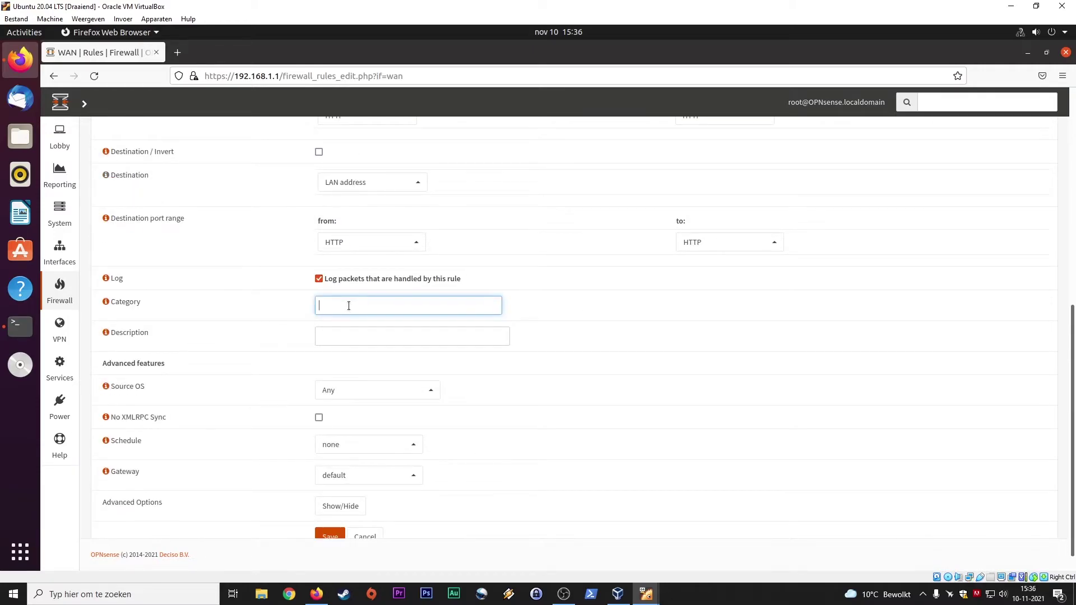
pyautogui.write('webserver')
pyautogui.click(320, 343)
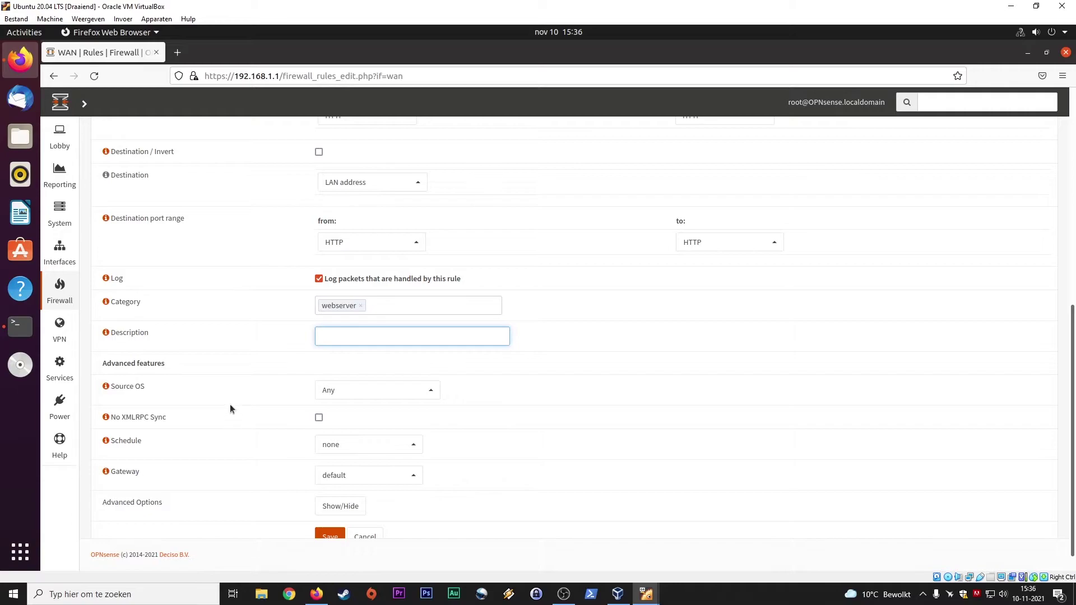
# Step: Review the Source OS choices, keep Any, and view its help note
pyautogui.scroll(-1, 191, 371)
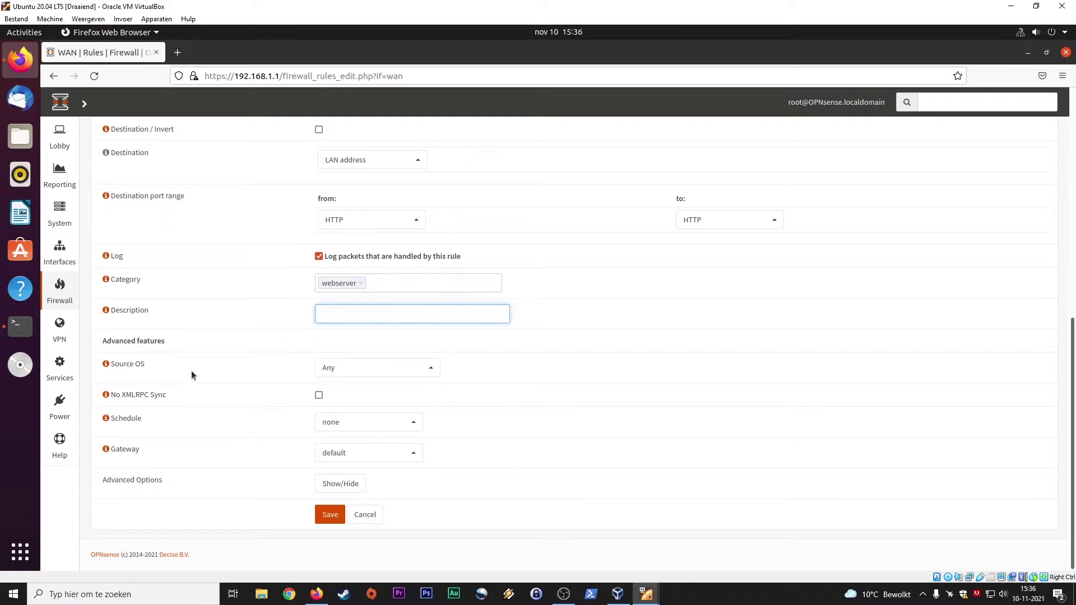
pyautogui.click(357, 374)
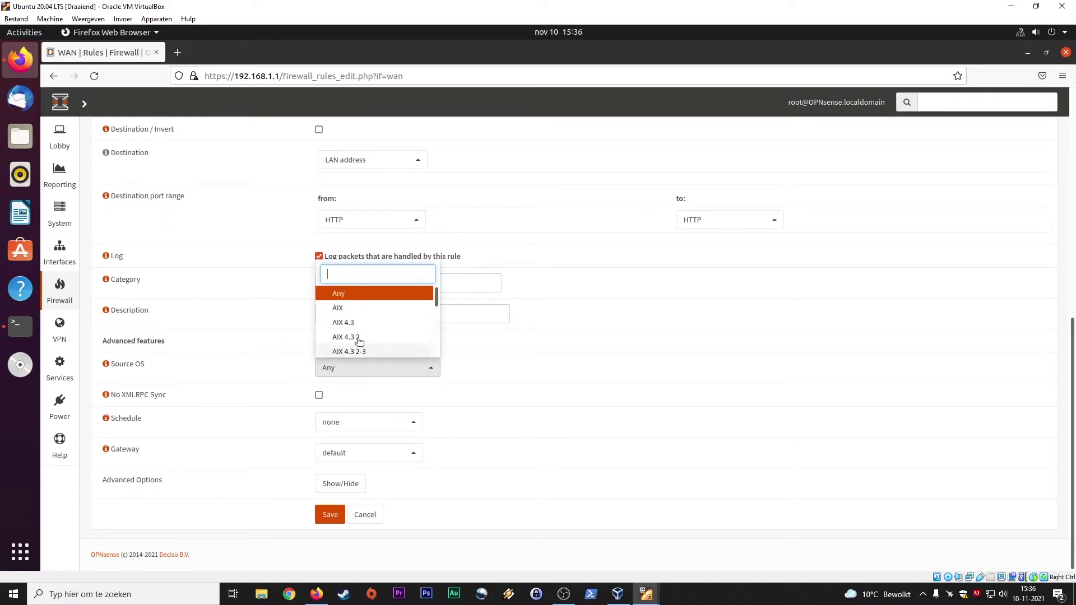
pyautogui.scroll(-10, 359, 342)
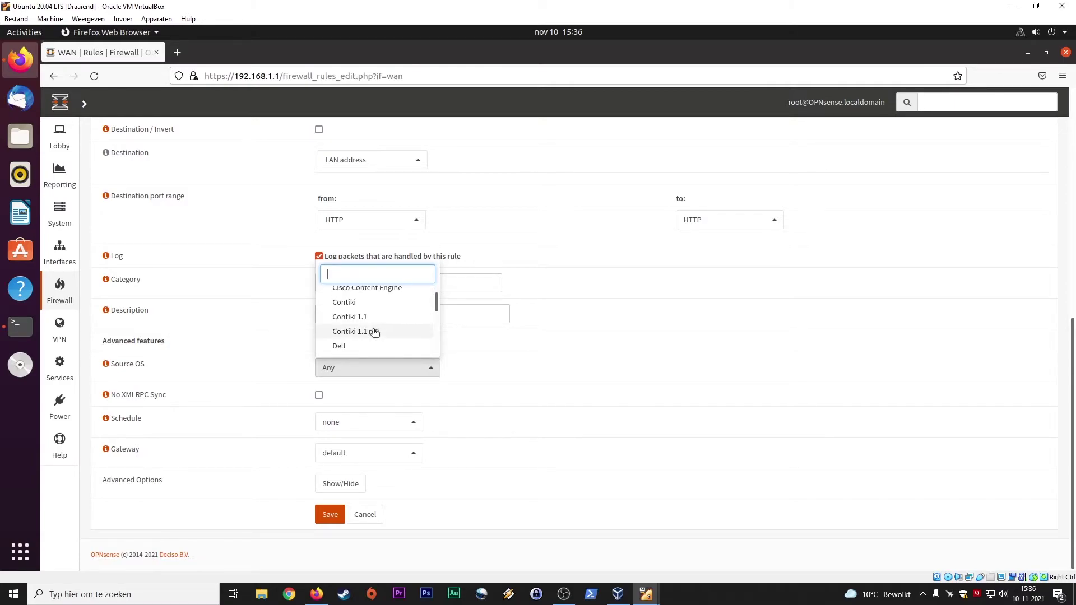
pyautogui.scroll(-5, 376, 334)
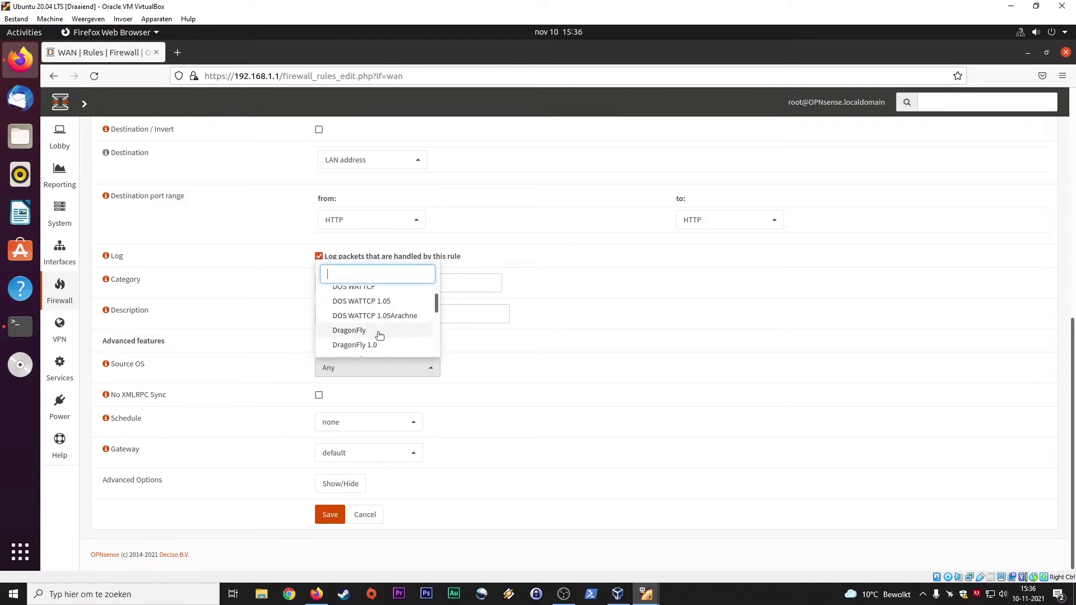
pyautogui.scroll(-2, 380, 335)
pyautogui.scroll(6, 380, 332)
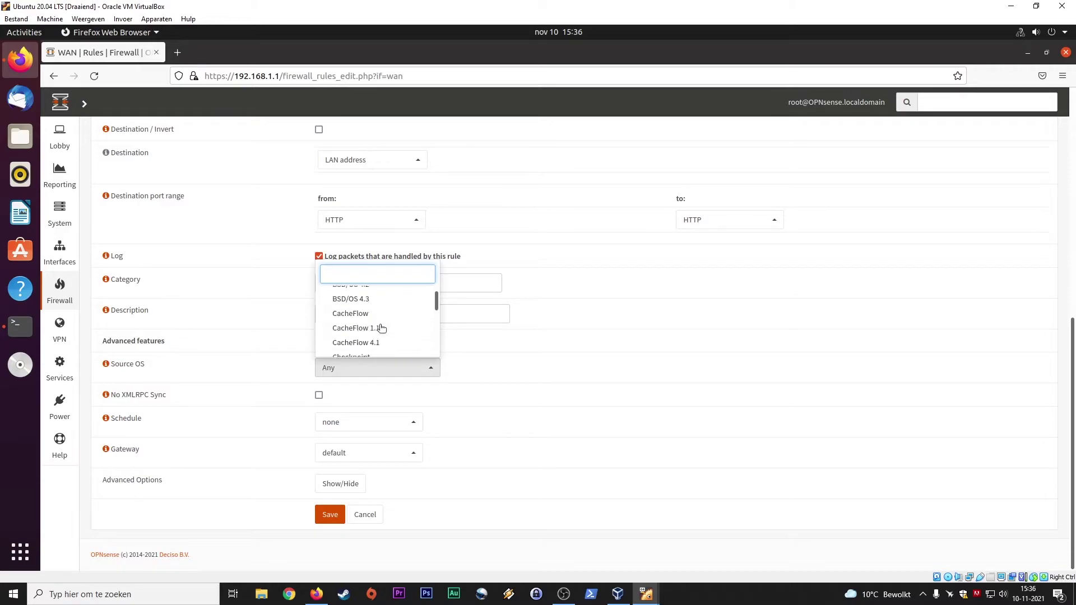
pyautogui.scroll(6, 380, 328)
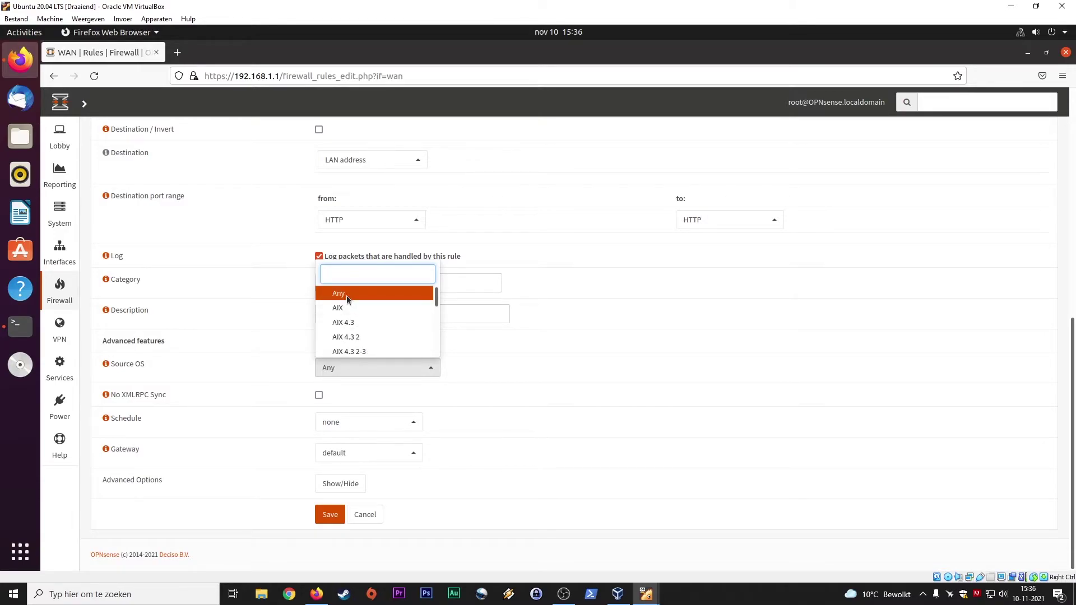
pyautogui.click(346, 295)
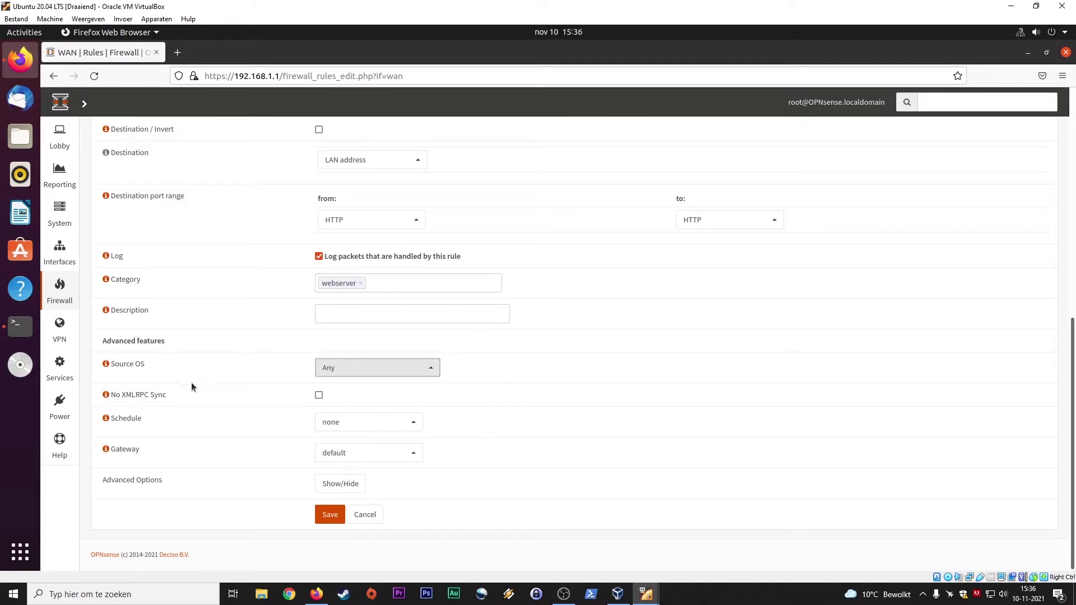
pyautogui.click(105, 364)
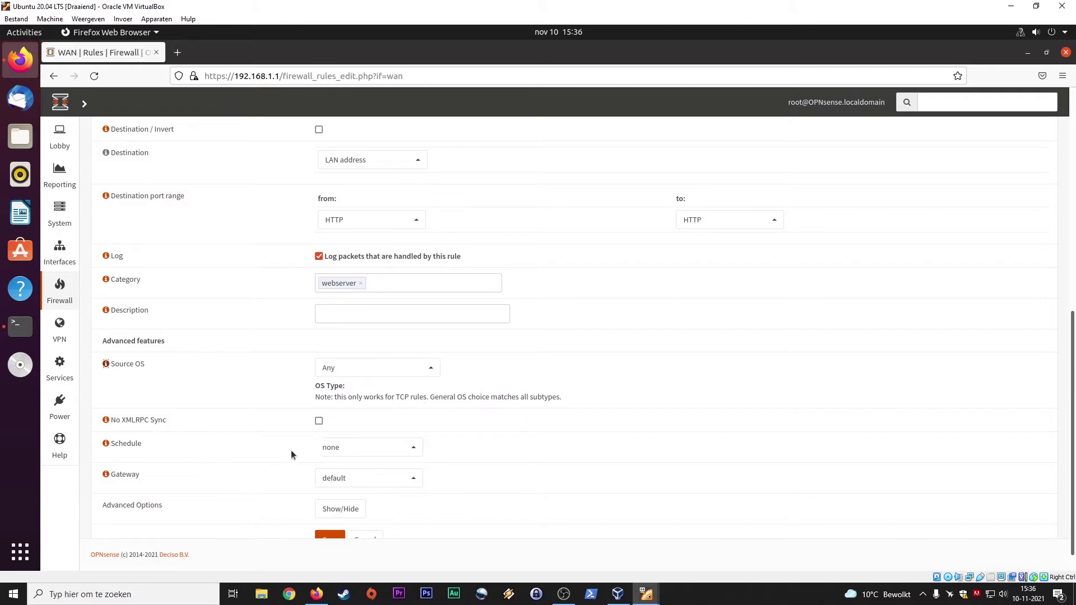
# Step: Check the Schedule and Gateway choices, leaving schedule none and gateway default
pyautogui.click(348, 447)
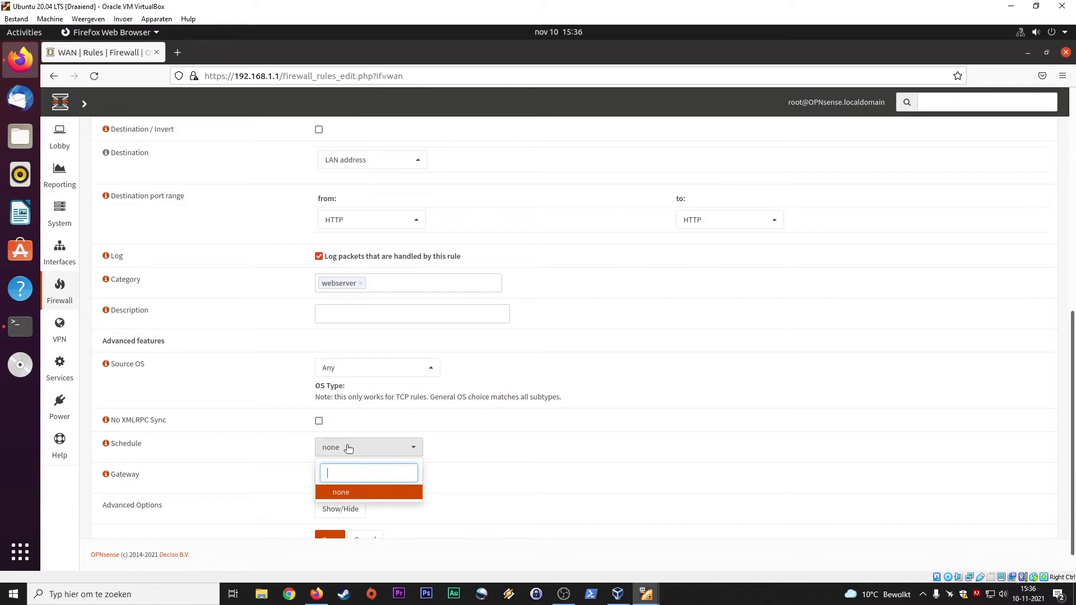
pyautogui.click(492, 435)
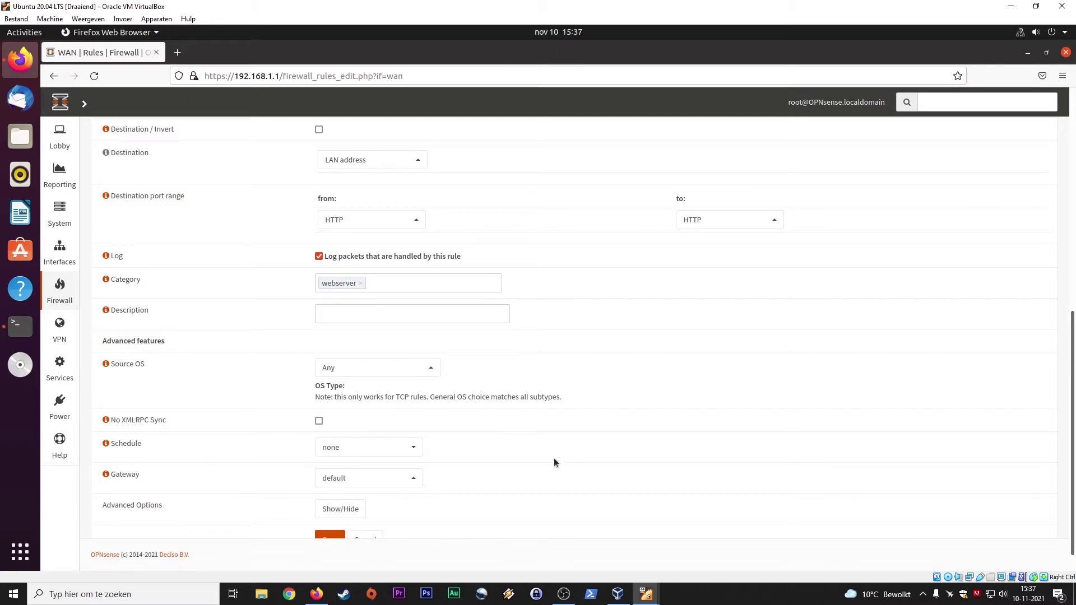
pyautogui.scroll(-1, 549, 454)
pyautogui.click(366, 455)
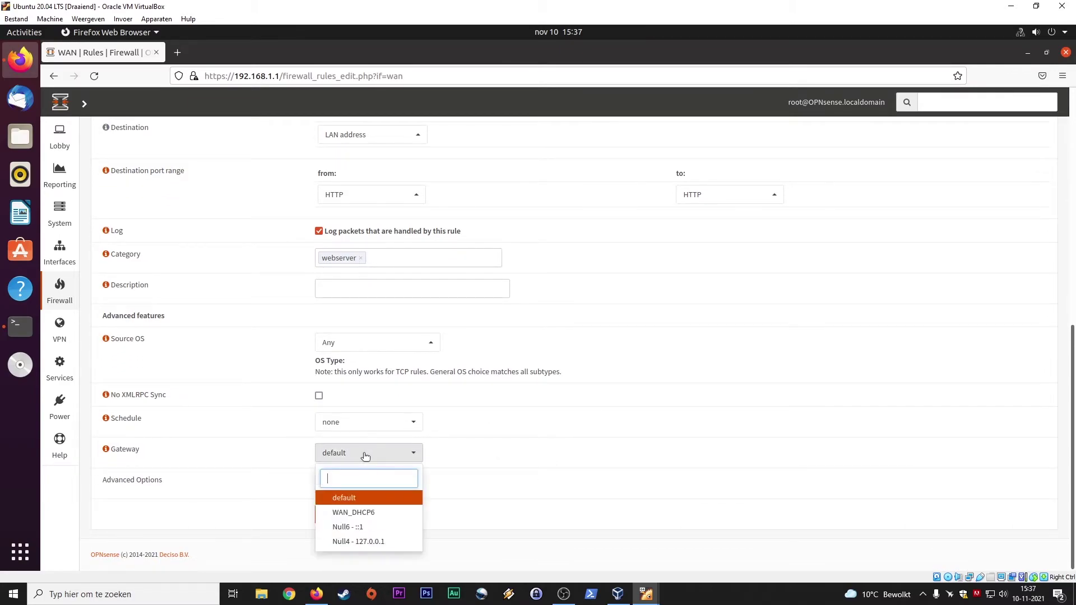
pyautogui.click(377, 498)
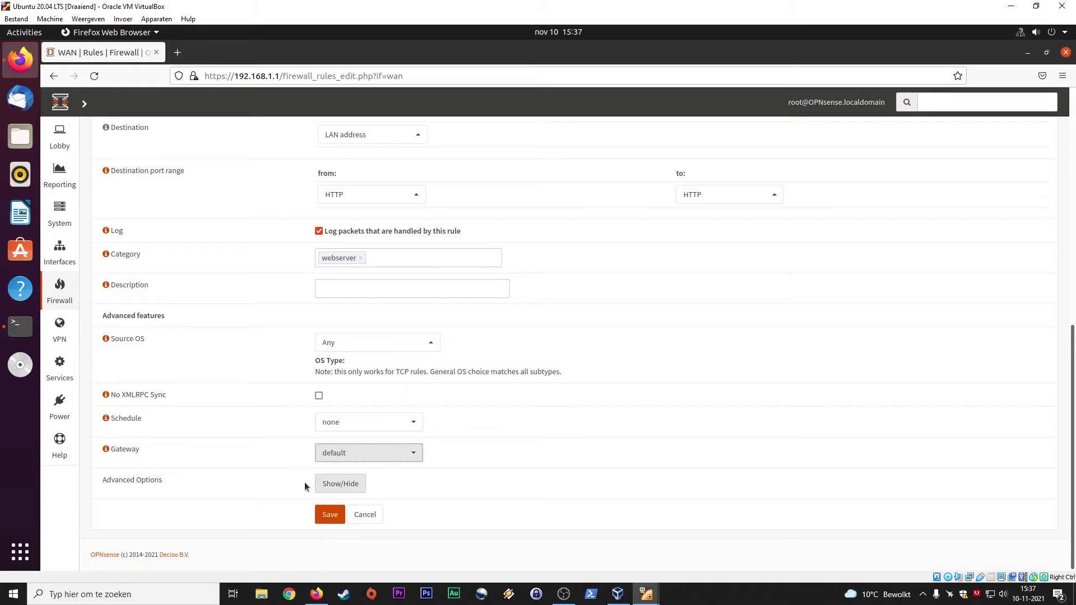
# Step: Save the rule and review it in the WAN list: TCP port 80 to LAN address port 80
pyautogui.click(330, 514)
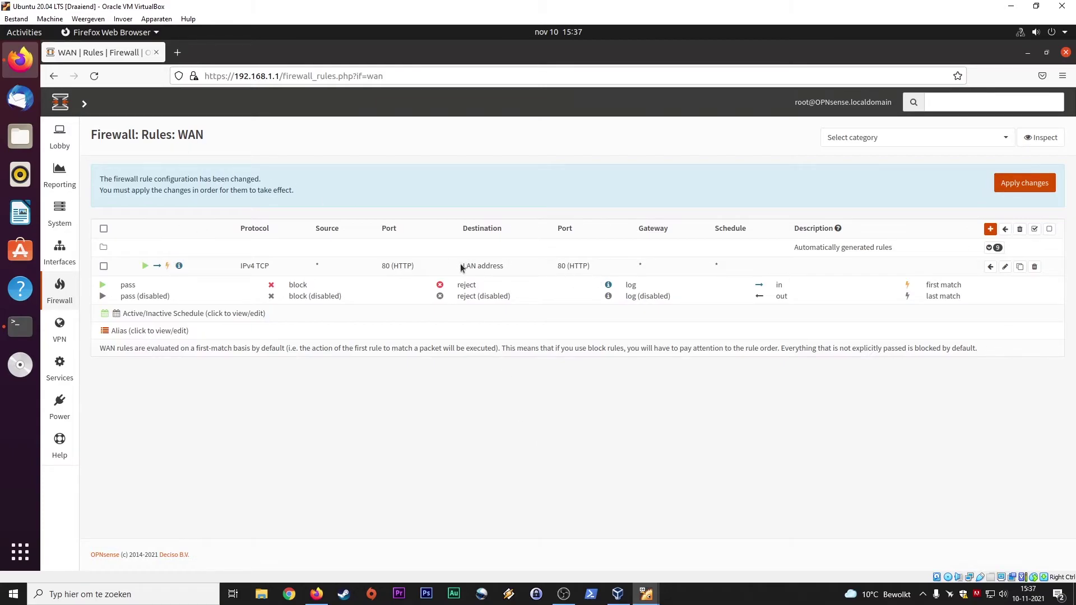
pyautogui.moveTo(464, 265); pyautogui.dragTo(504, 266)
pyautogui.click(542, 393)
pyautogui.moveTo(235, 76); pyautogui.dragTo(281, 76)
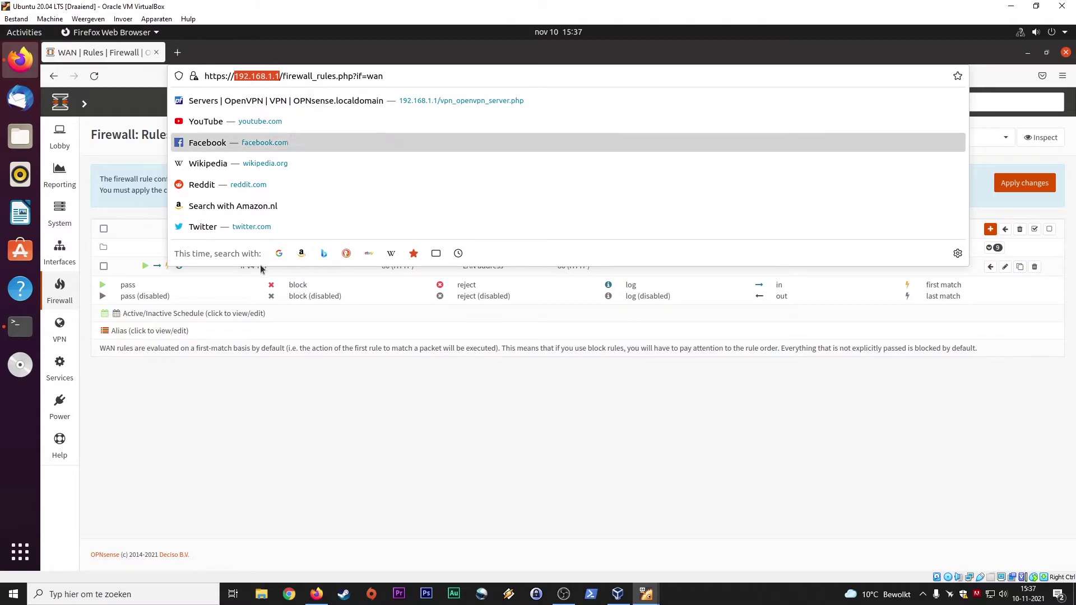
pyautogui.click(297, 415)
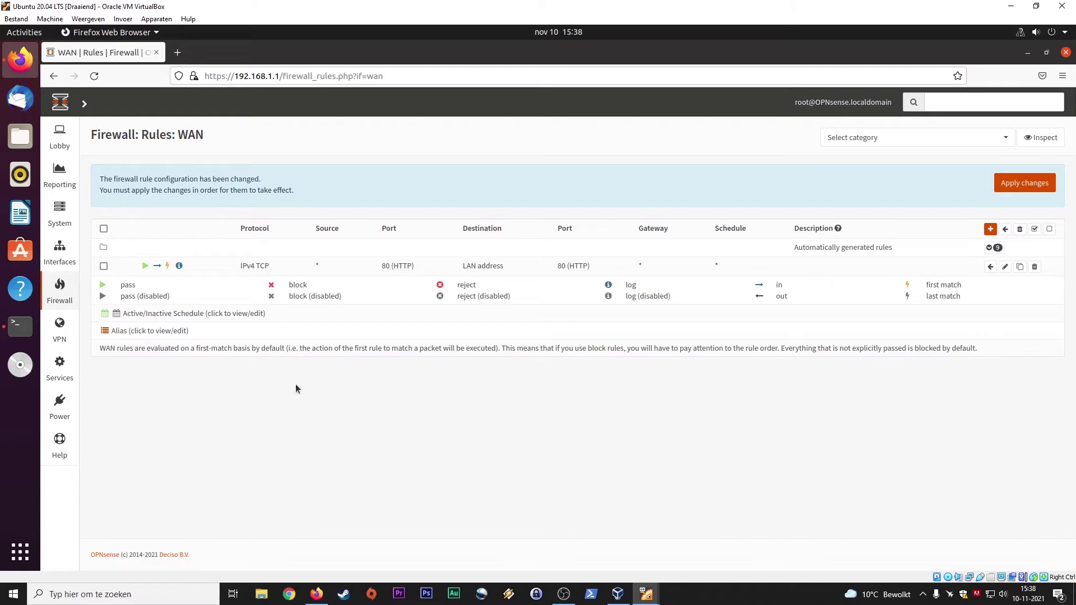
# Step: Open Firewall > NAT > Port Forward and add a new entry, prefilled WAN, TCP, HTTP ports
pyautogui.moveTo(58, 293)
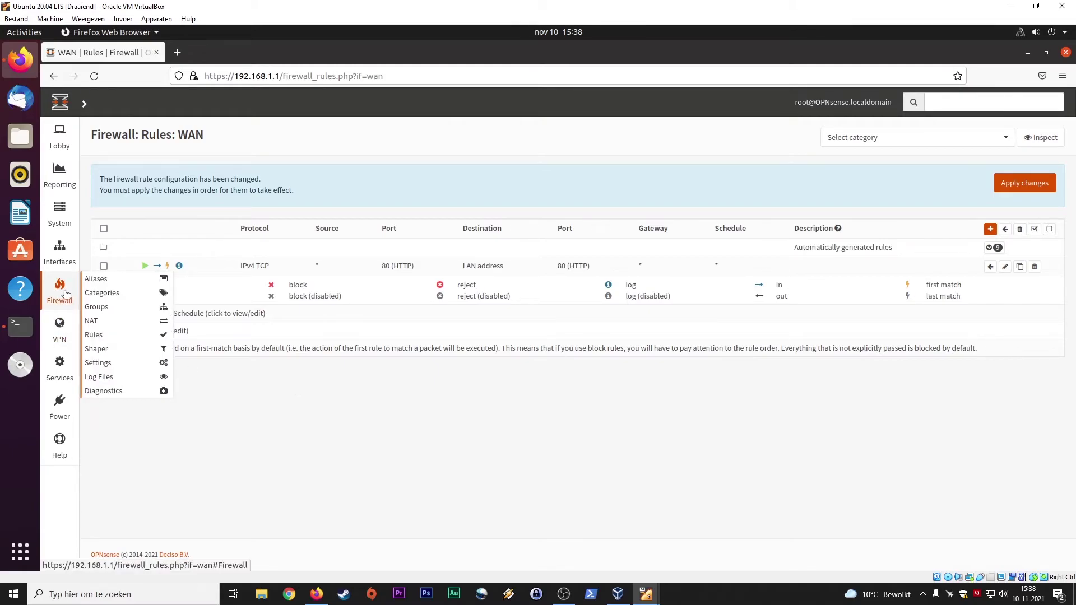
pyautogui.moveTo(98, 323)
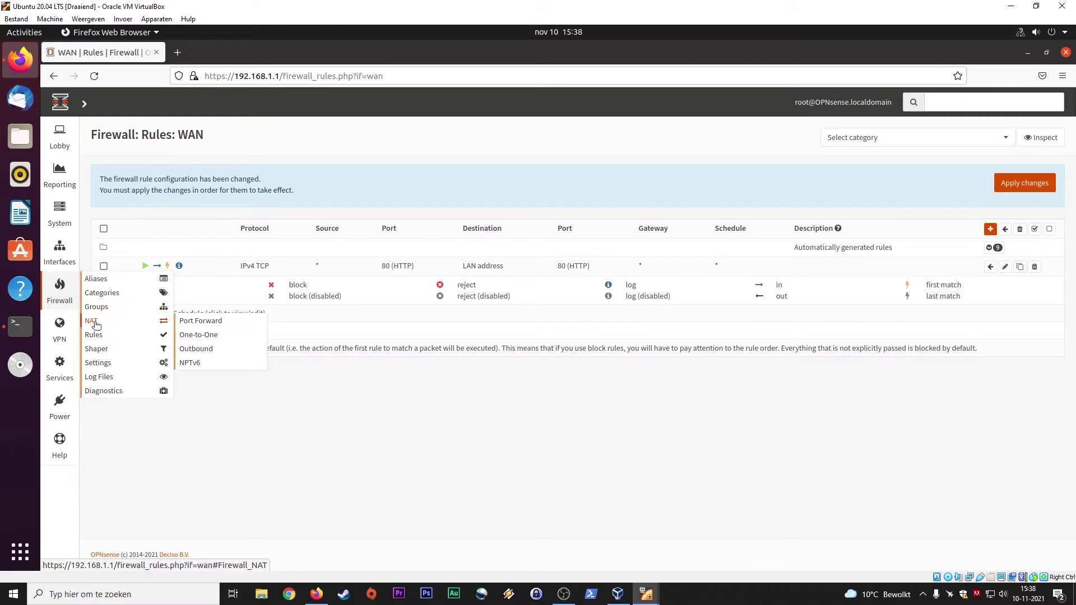
pyautogui.click(191, 321)
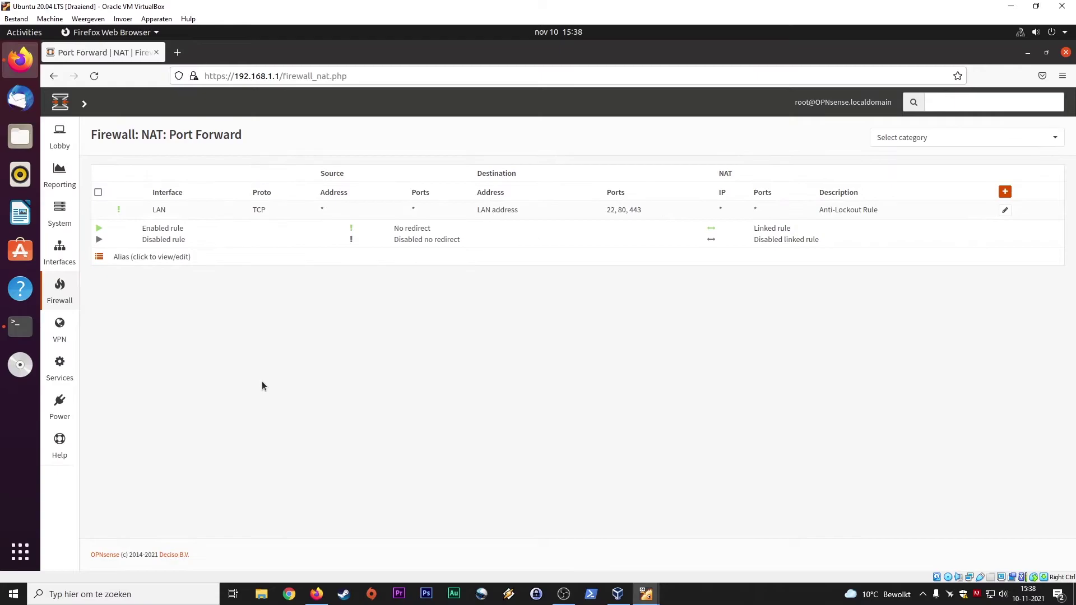
pyautogui.click(1006, 192)
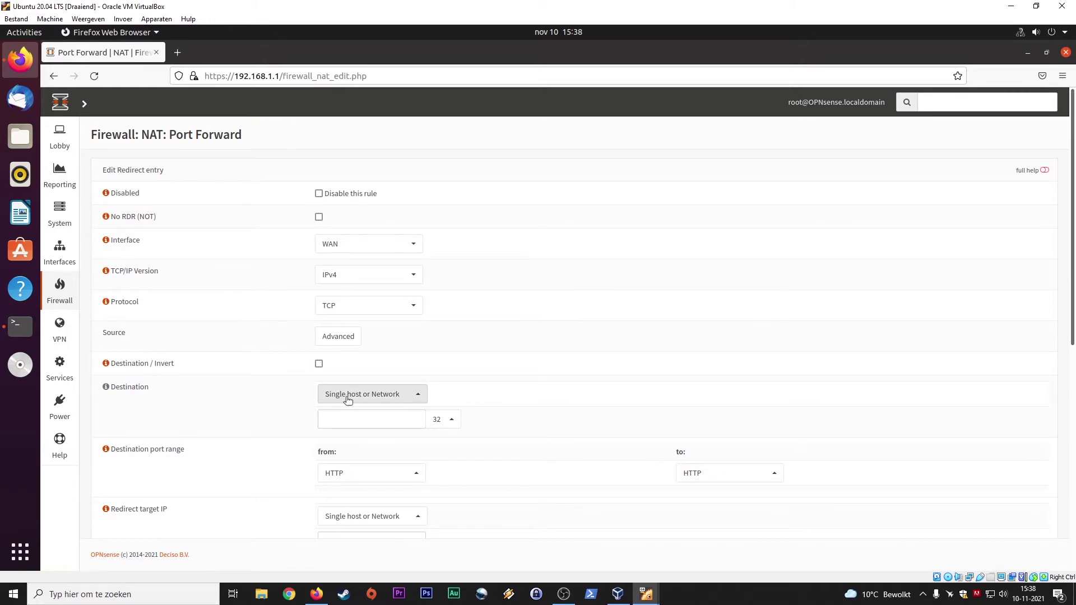
# Step: Set the port-forward destination type to Single host or Network, replacing the initial LAN address choice
pyautogui.click(392, 400)
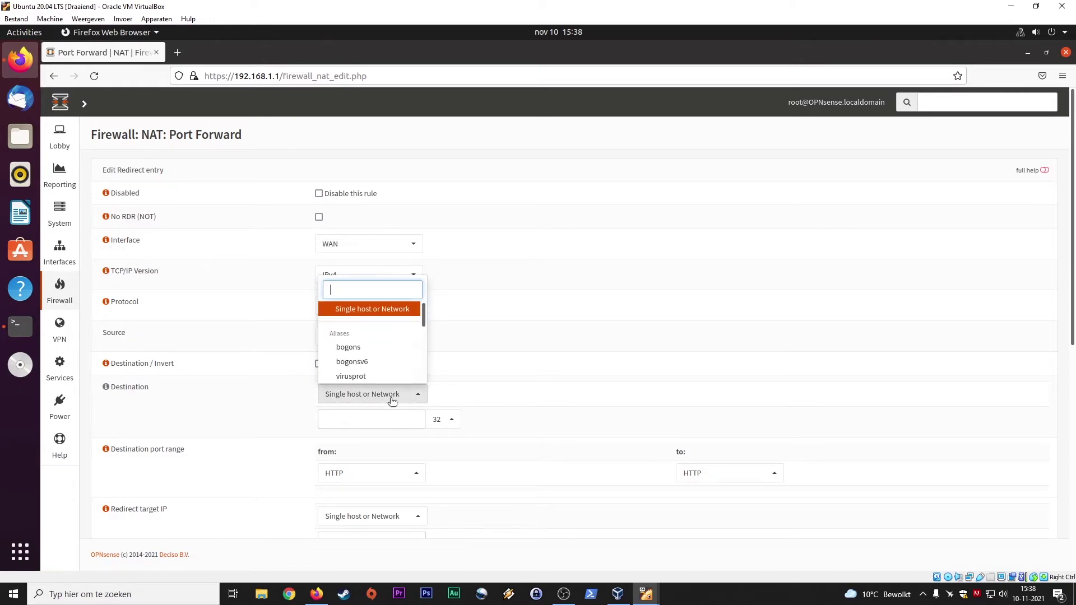
pyautogui.scroll(-5, 393, 350)
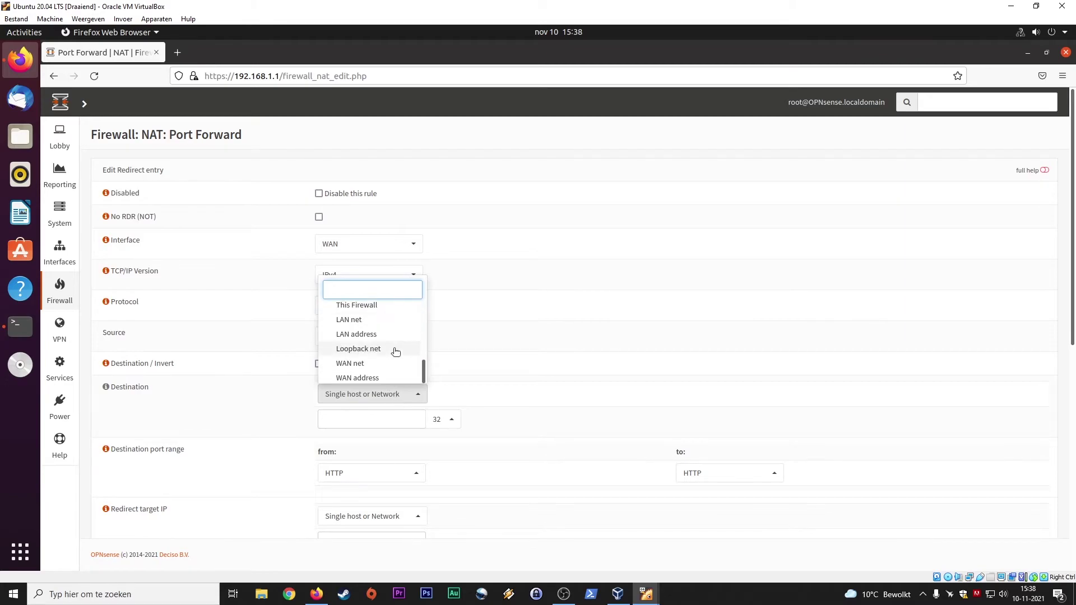
pyautogui.click(362, 334)
pyautogui.click(382, 402)
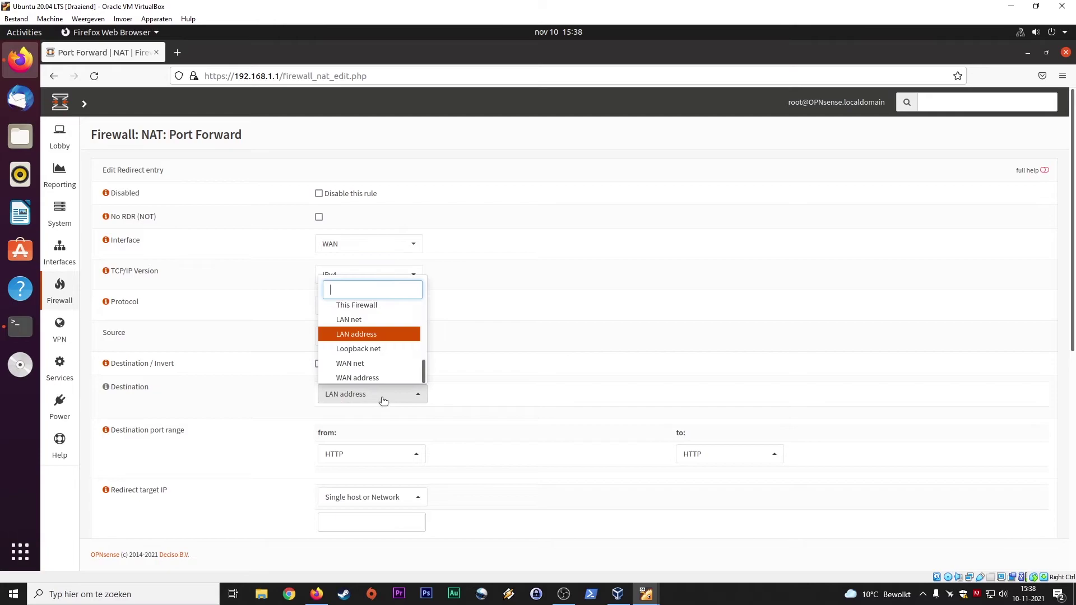
pyautogui.scroll(5, 387, 350)
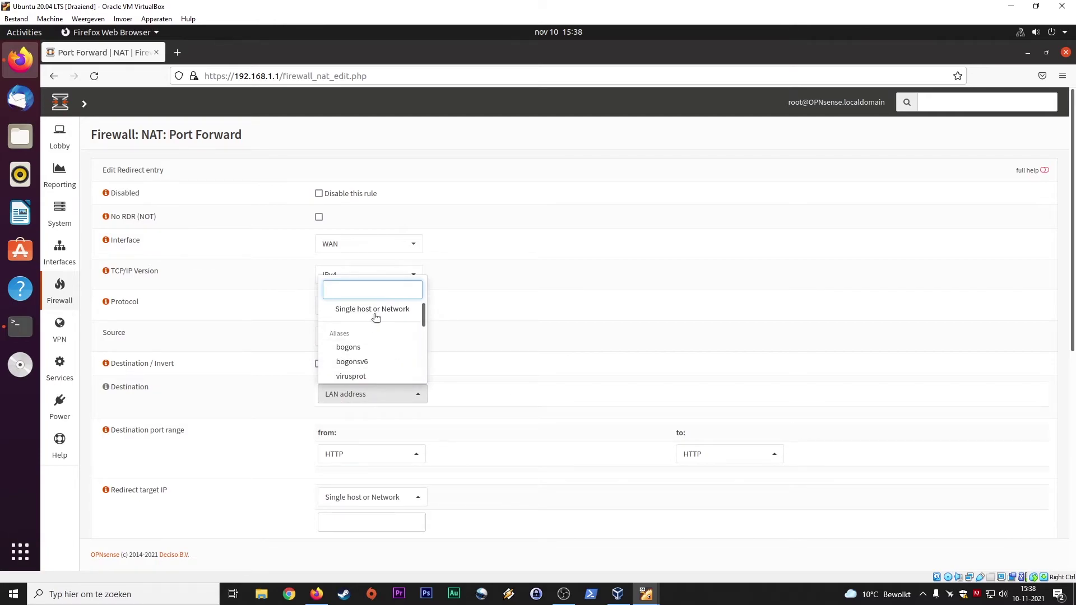
pyautogui.click(401, 310)
# Step: Set the destination netmask to /24 and the address to 10.0.100.1
pyautogui.click(352, 422)
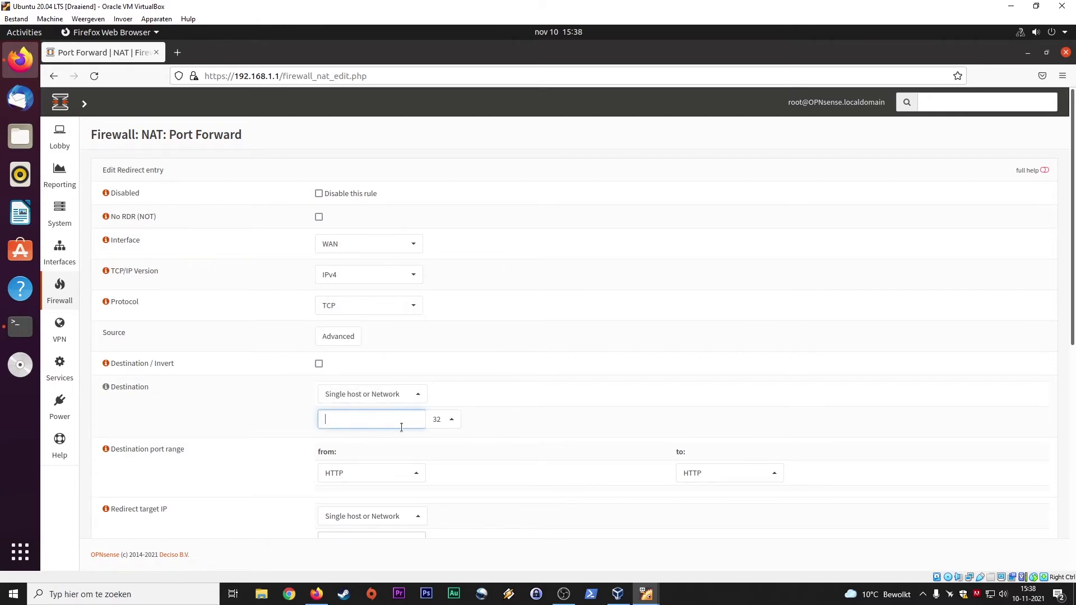
pyautogui.click(451, 420)
pyautogui.scroll(-3, 451, 371)
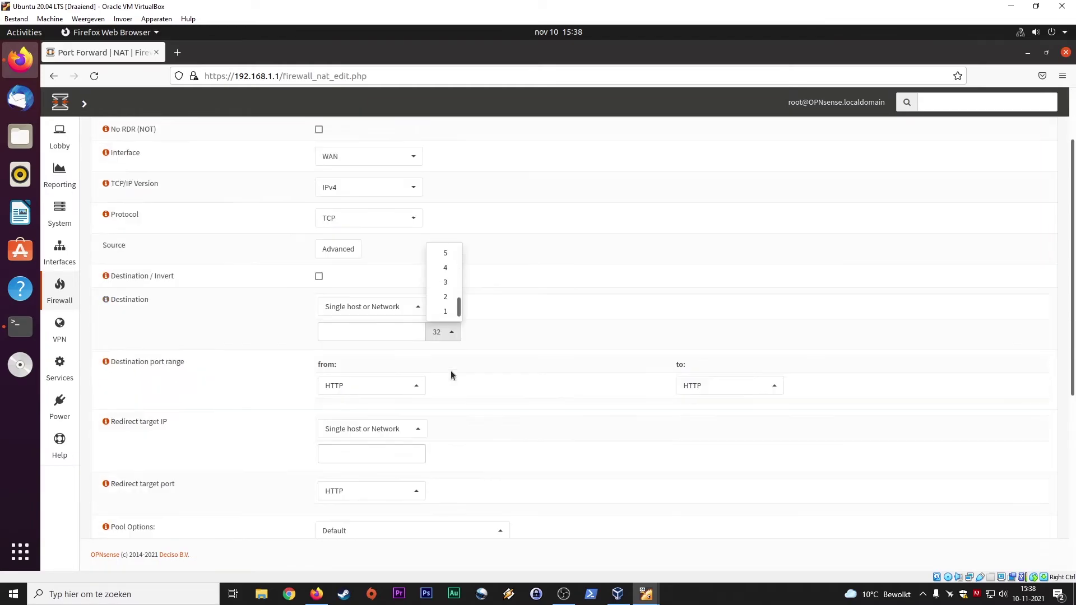
pyautogui.scroll(10, 454, 368)
pyautogui.scroll(2, 456, 367)
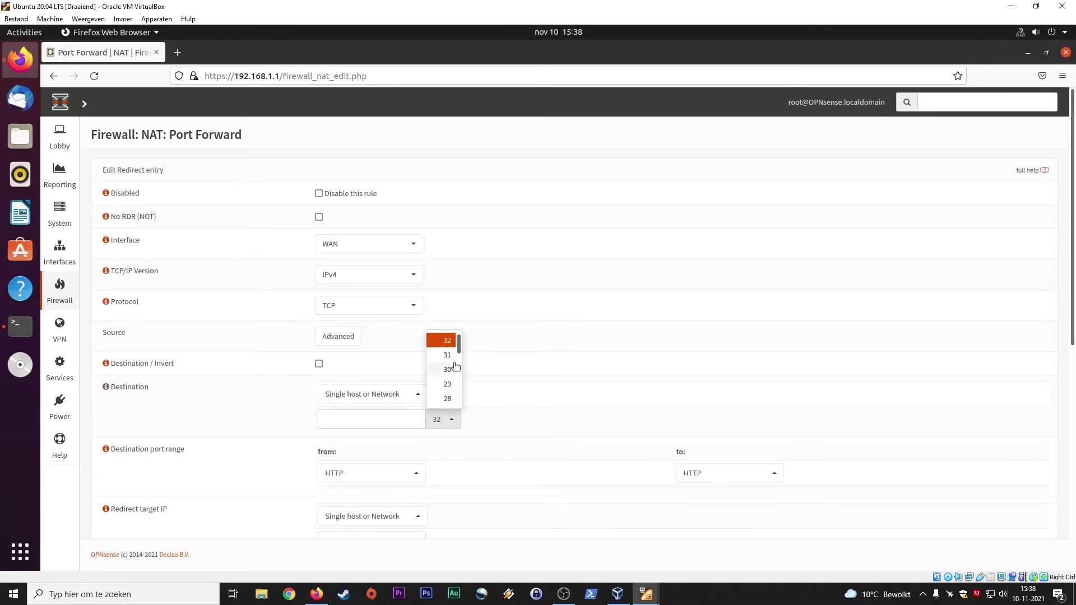
pyautogui.scroll(-3, 454, 363)
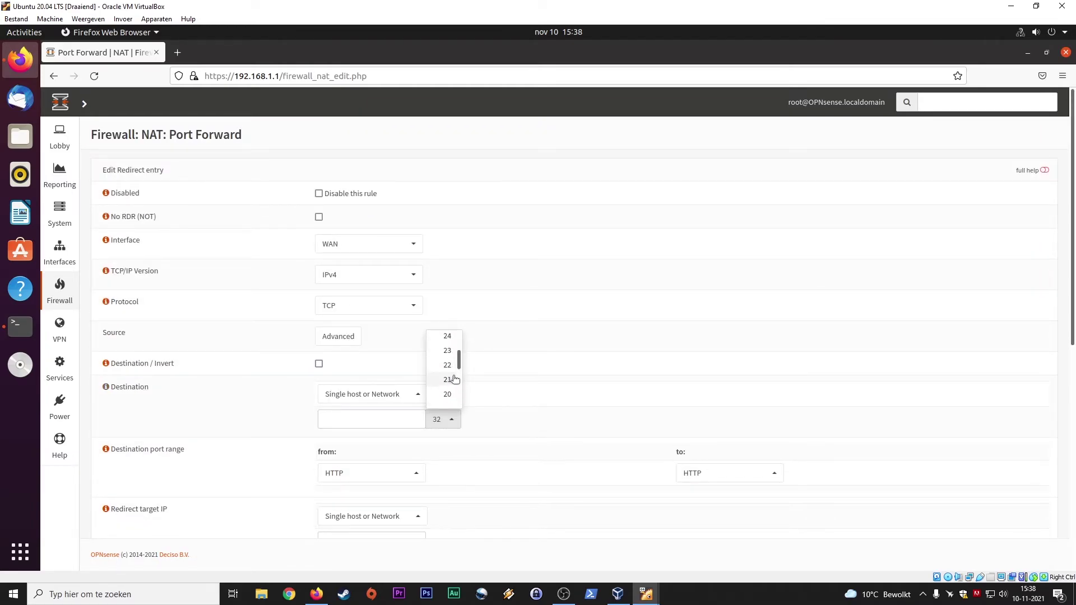
pyautogui.click(447, 336)
pyautogui.click(384, 413)
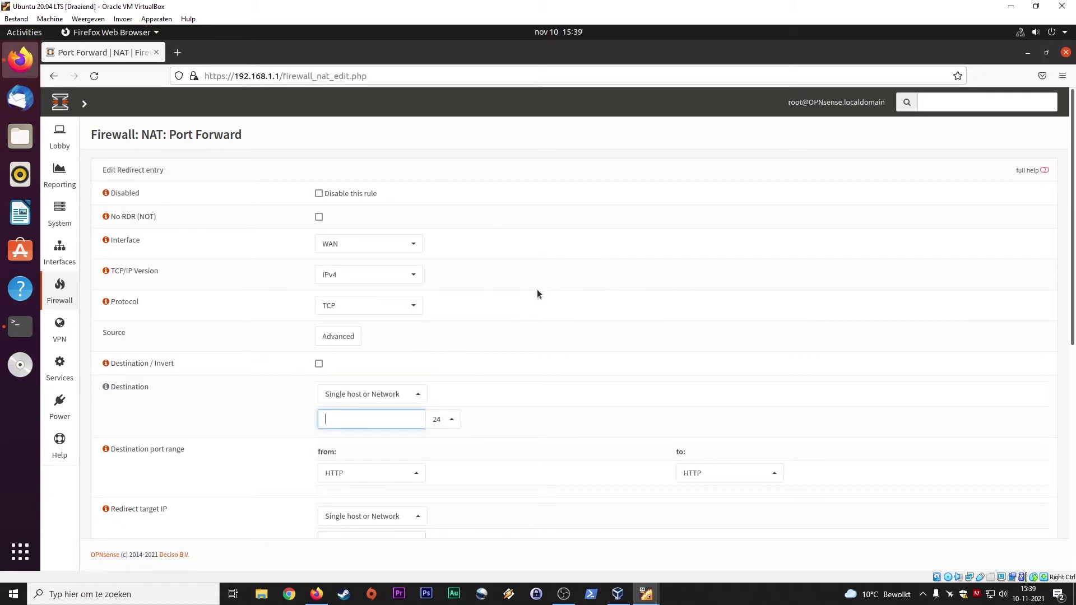
pyautogui.write('10.0.100.1')
pyautogui.click(533, 475)
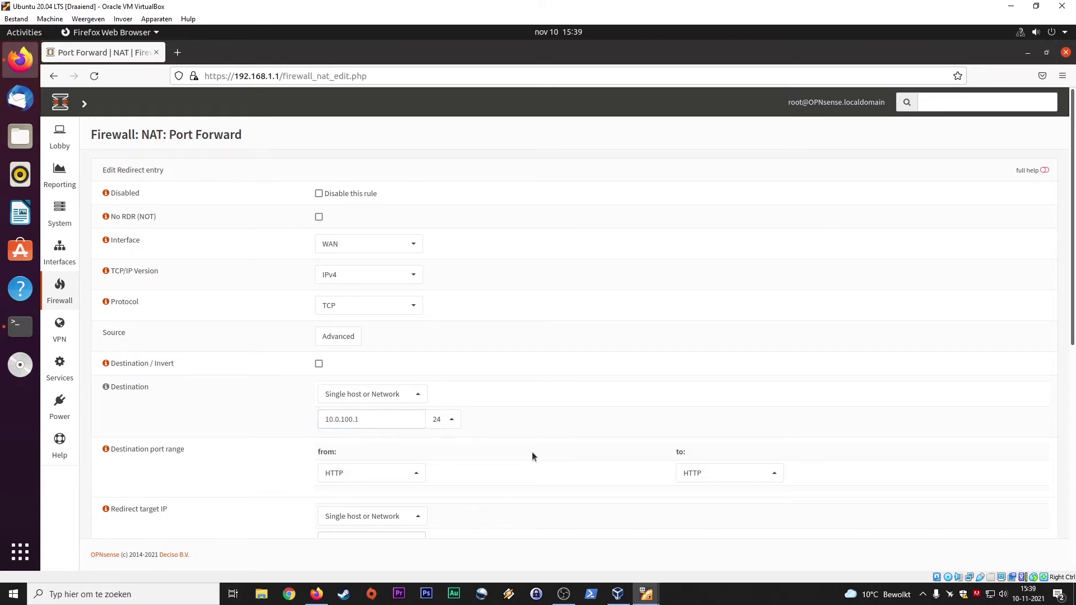
pyautogui.scroll(-2, 532, 452)
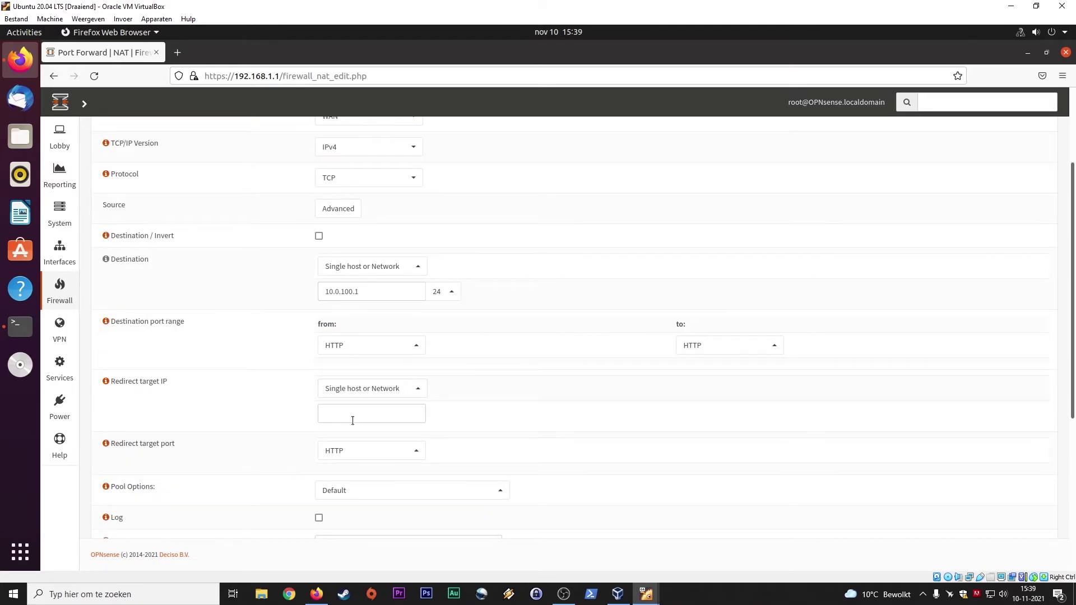
pyautogui.scroll(-2, 190, 448)
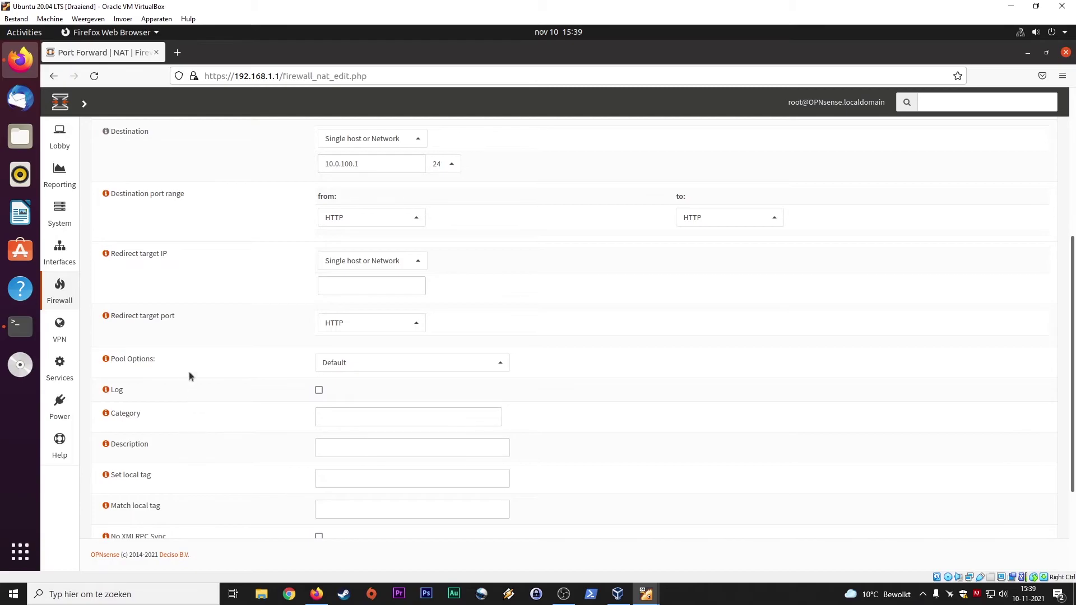
pyautogui.scroll(-2, 189, 375)
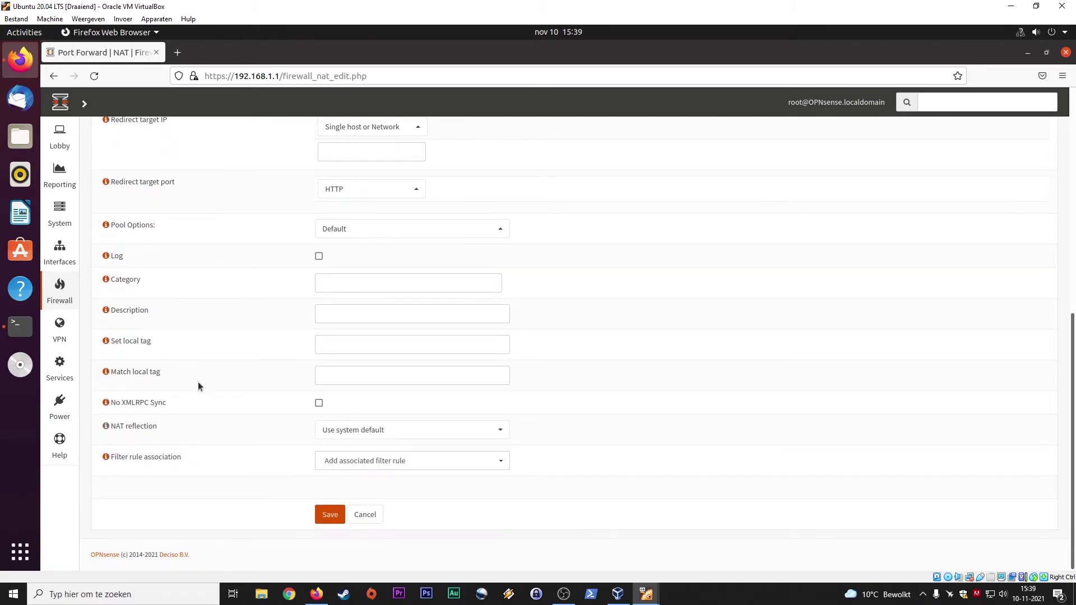
pyautogui.scroll(3, 225, 399)
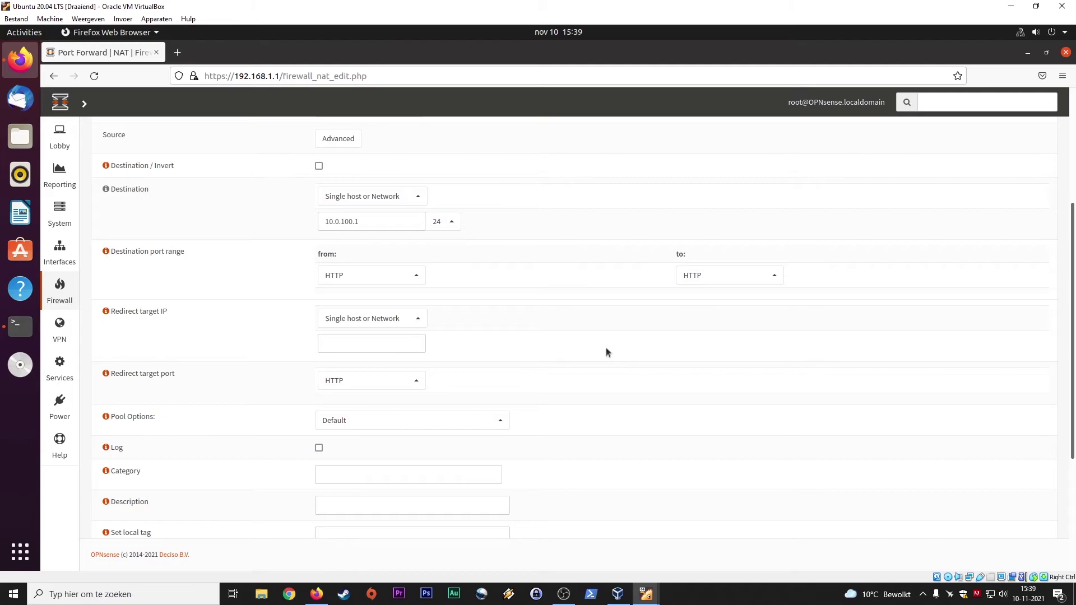
pyautogui.scroll(-3, 598, 353)
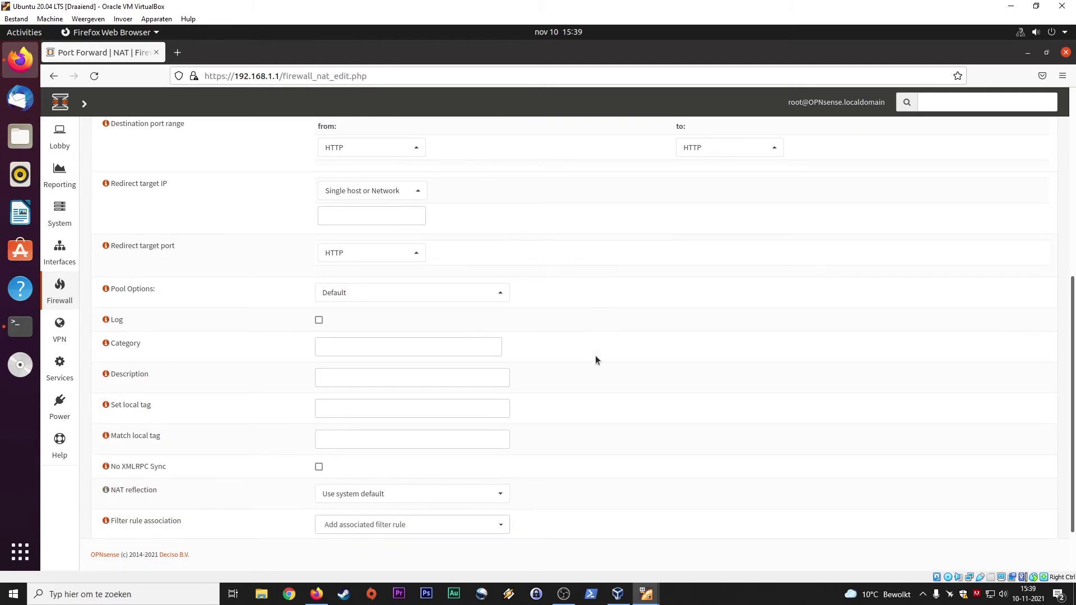
pyautogui.scroll(8, 595, 355)
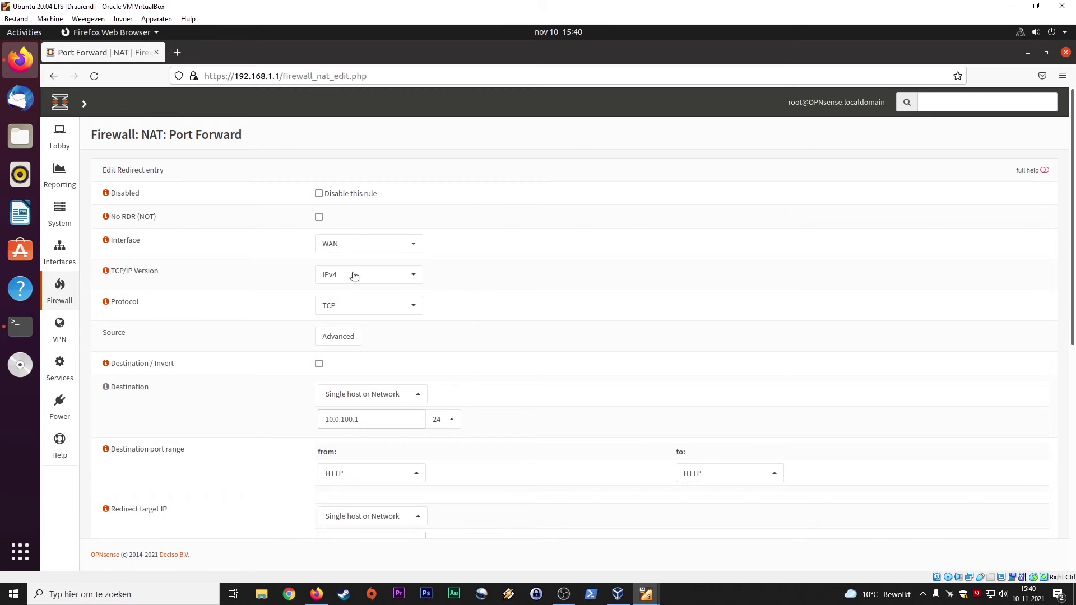
# Step: Go to Firewall > Categories and start adding a new category
pyautogui.moveTo(59, 296)
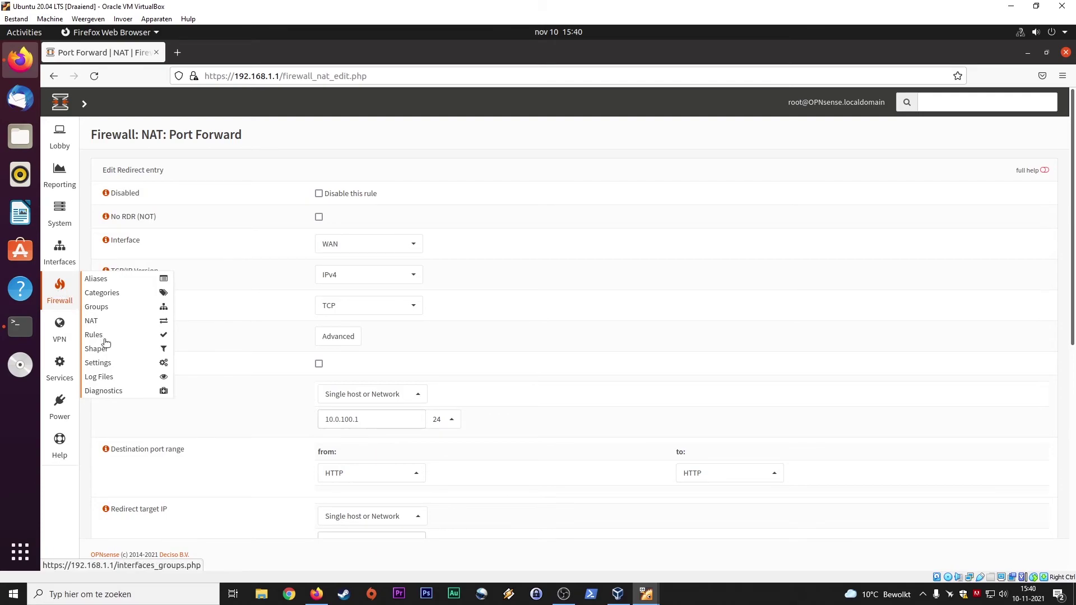
pyautogui.moveTo(94, 337)
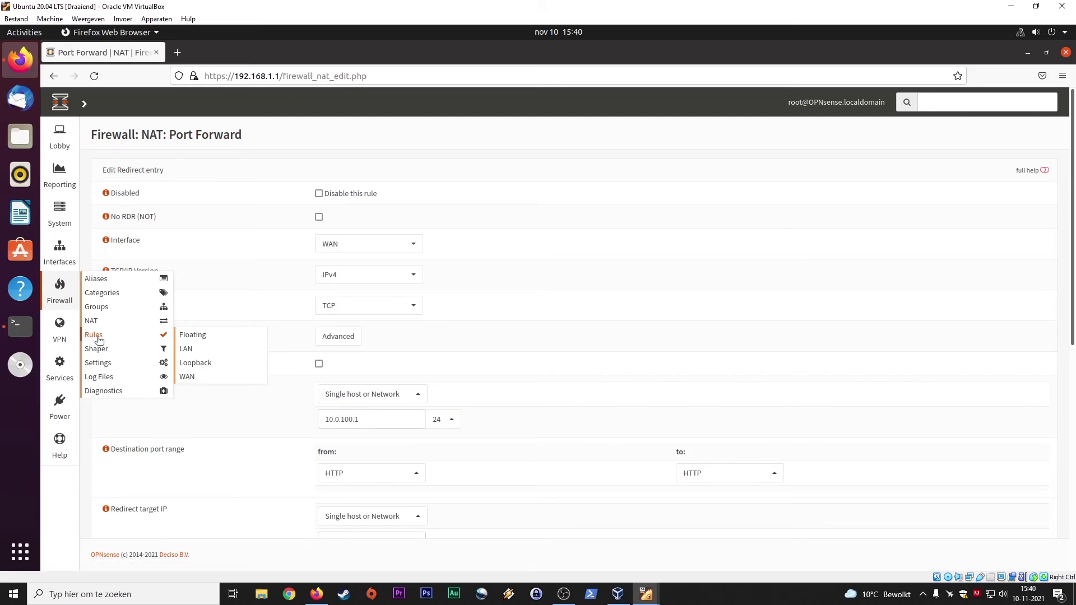
pyautogui.click(106, 293)
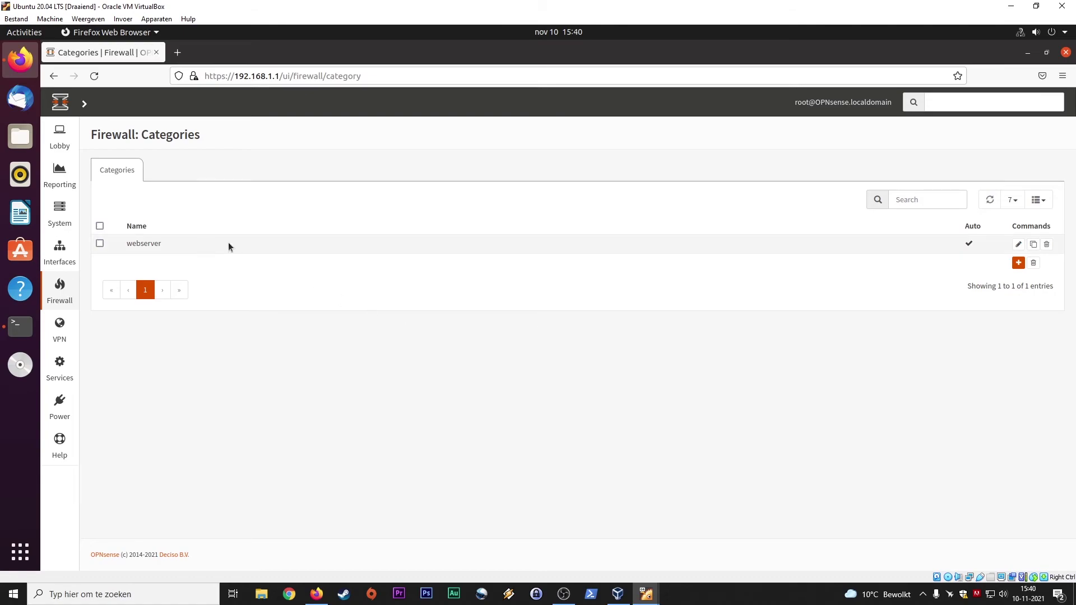
pyautogui.click(1020, 266)
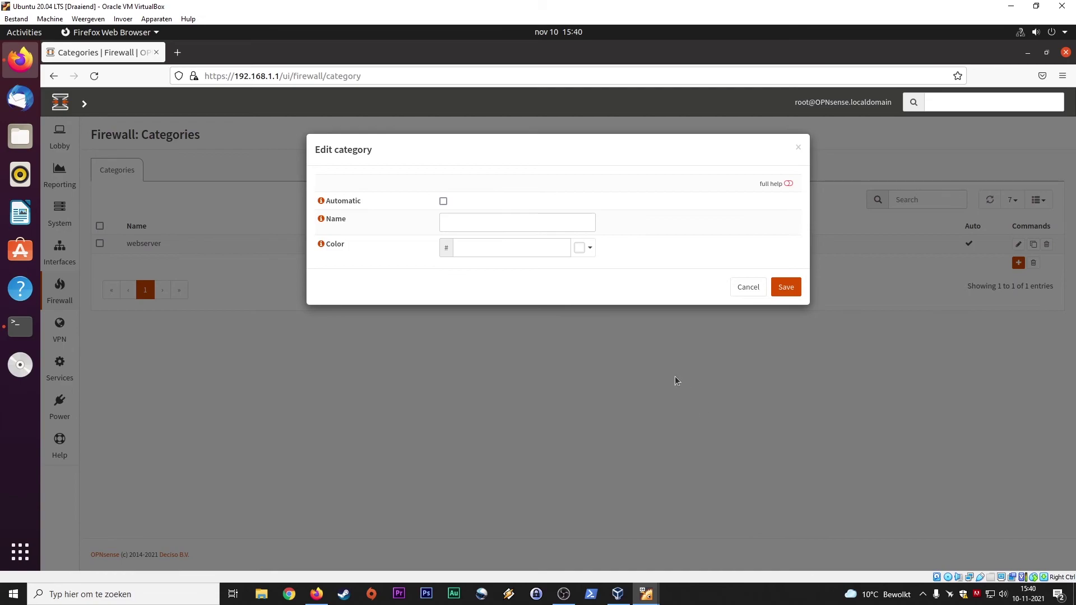
# Step: Name the category 'Playstation', give it the red colour, and save it
pyautogui.click(538, 229)
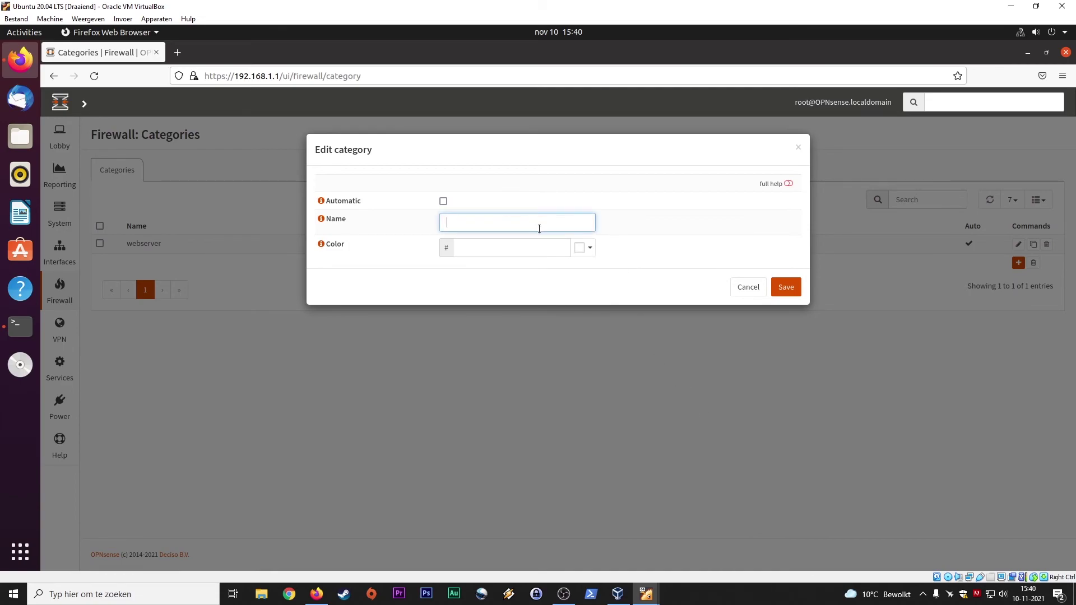
pyautogui.write('Playstatiom')
pyautogui.press('BackSpace')
pyautogui.write('n')
pyautogui.click(591, 252)
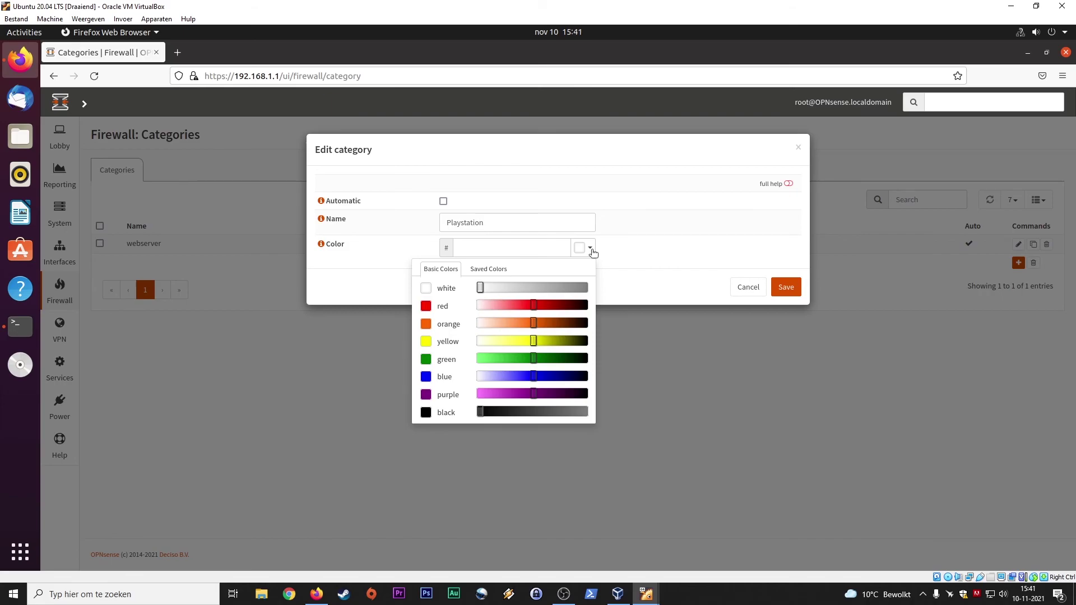
pyautogui.click(426, 306)
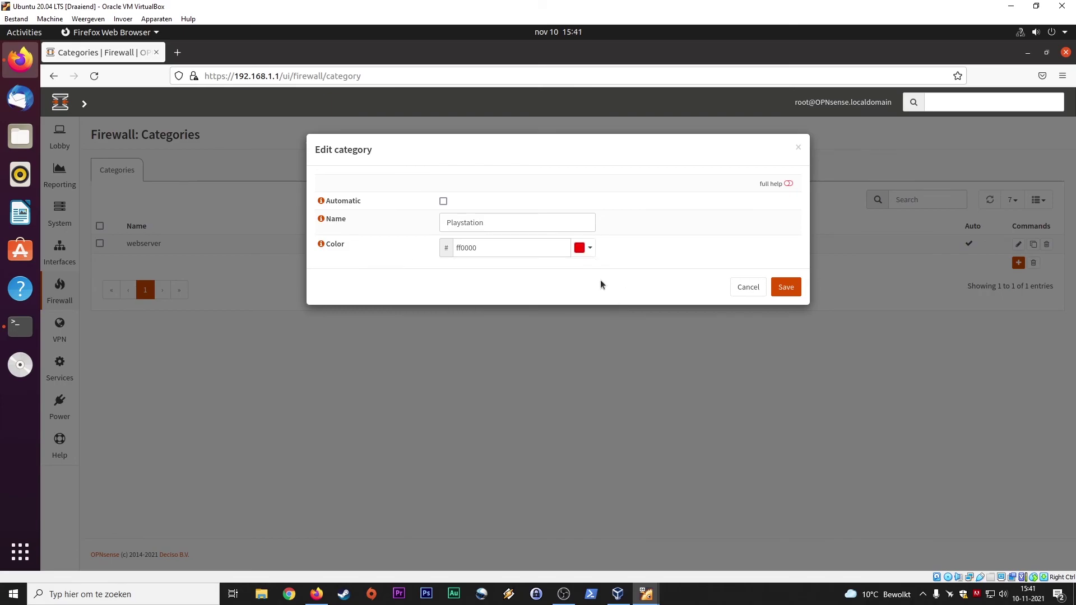
pyautogui.click(786, 287)
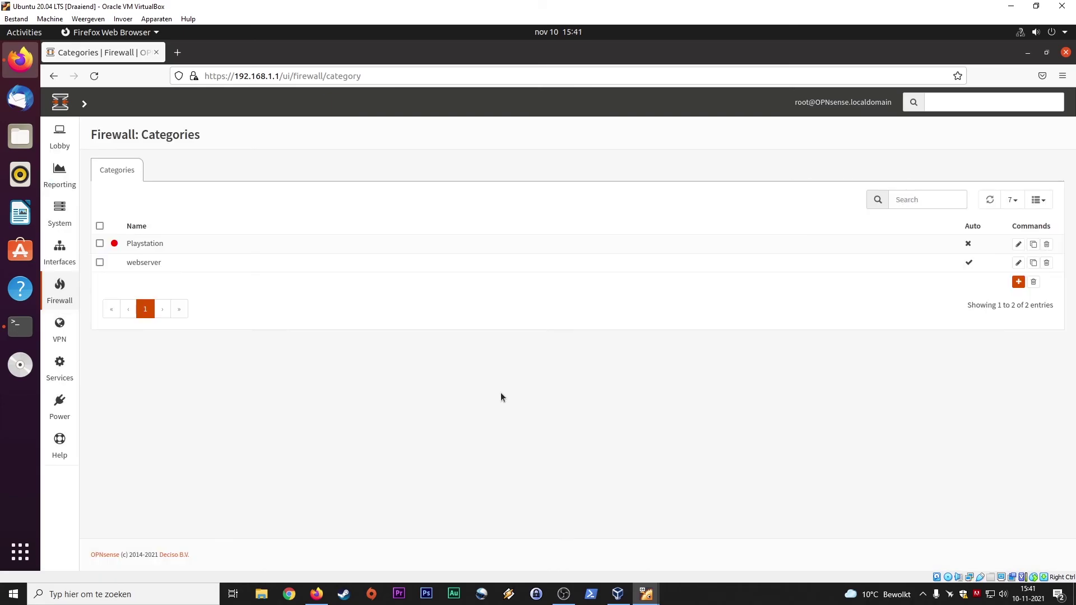
# Step: Edit the webserver category, change its colour to blue, and save
pyautogui.click(1018, 264)
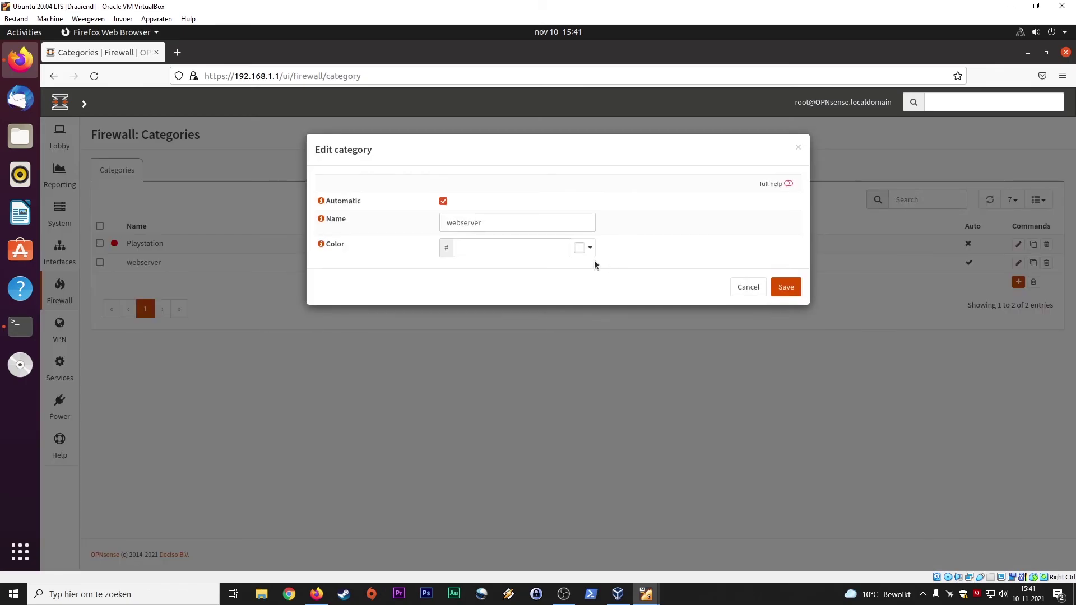
pyautogui.click(585, 248)
pyautogui.click(440, 377)
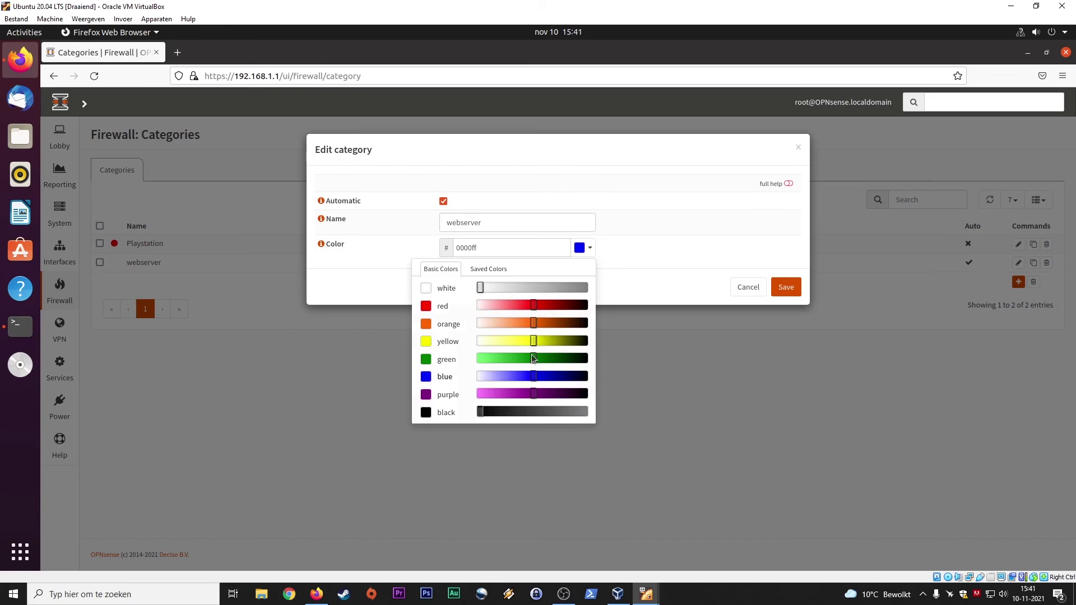
pyautogui.click(785, 286)
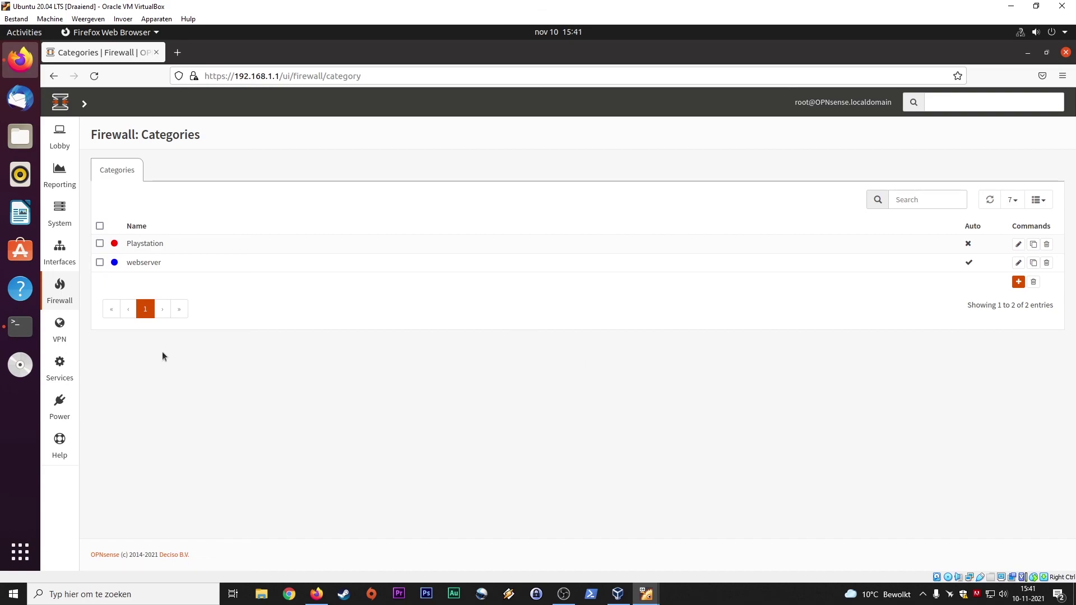
# Step: Go to Firewall > Rules > WAN and edit the HTTP pass rule to the LAN address
pyautogui.moveTo(69, 287)
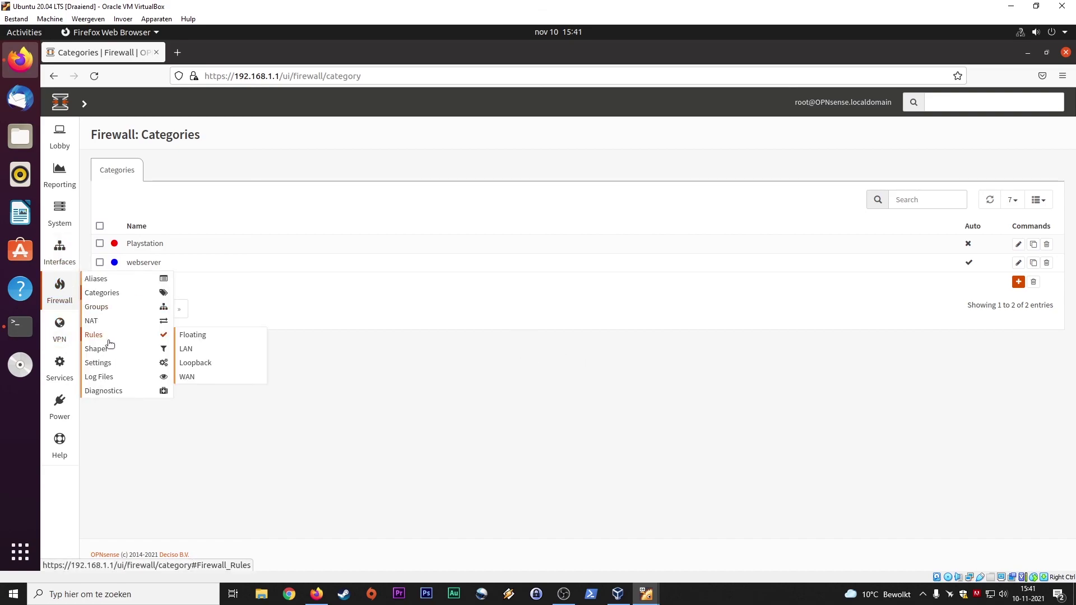
pyautogui.moveTo(100, 337)
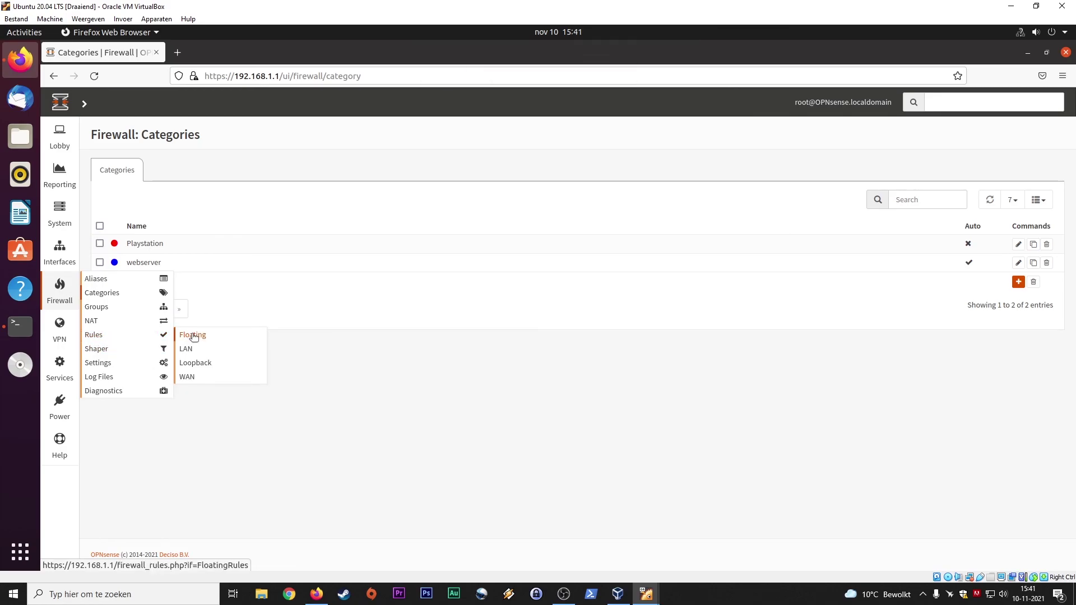
pyautogui.click(217, 375)
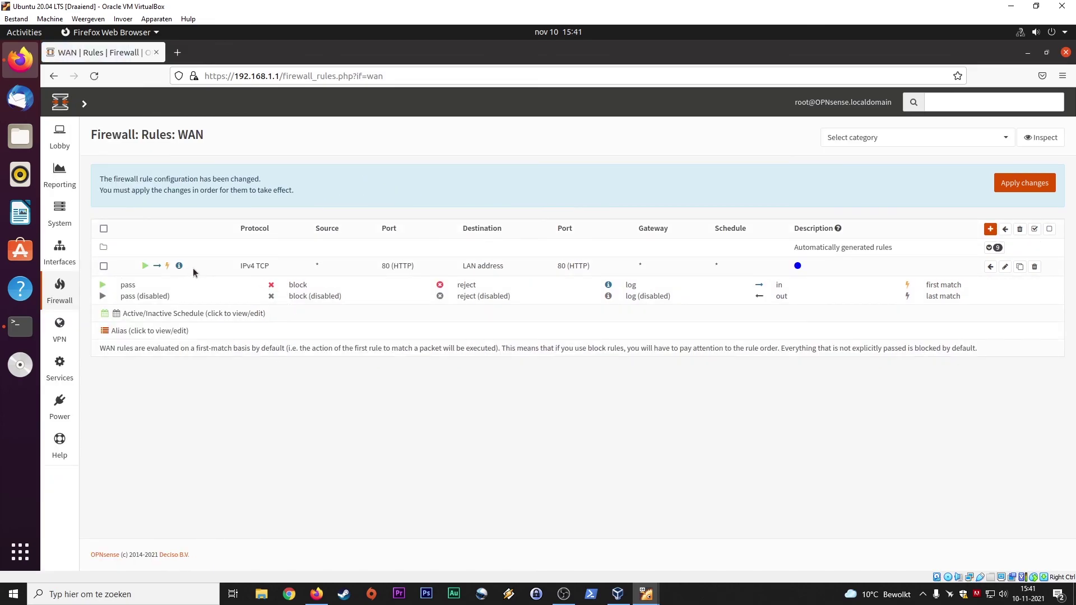
pyautogui.click(1005, 267)
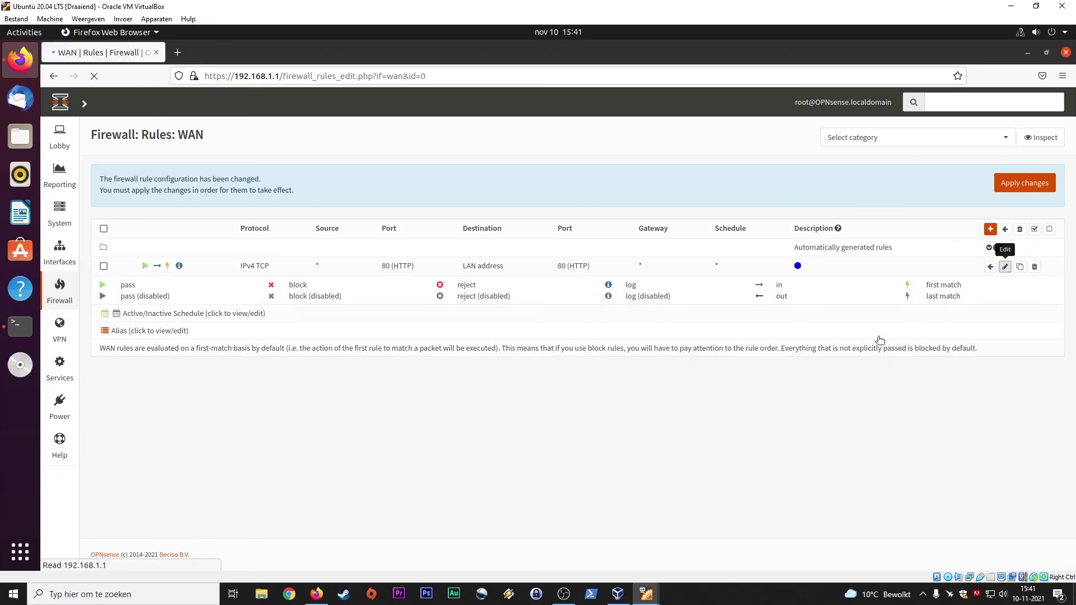
pyautogui.scroll(-5, 526, 406)
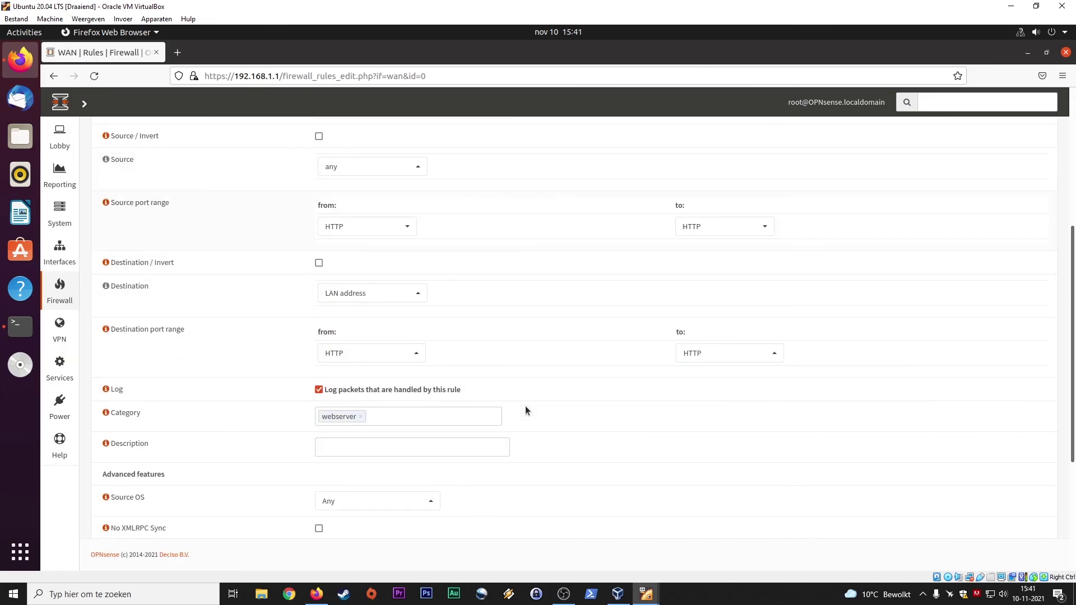